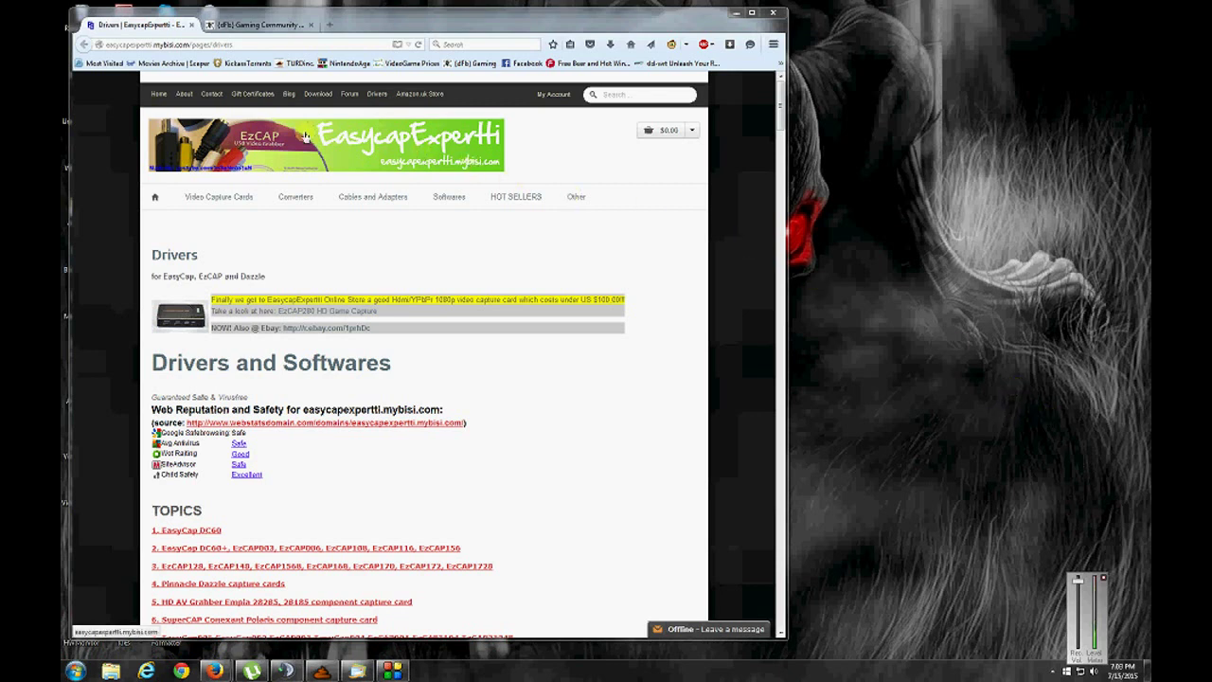
Select the Drivers page address, then scroll down and highlight the Philips chipset in row 1D.
{"action": "left_click_drag", "start_coordinate": [232, 43], "coordinate": [98, 45]}
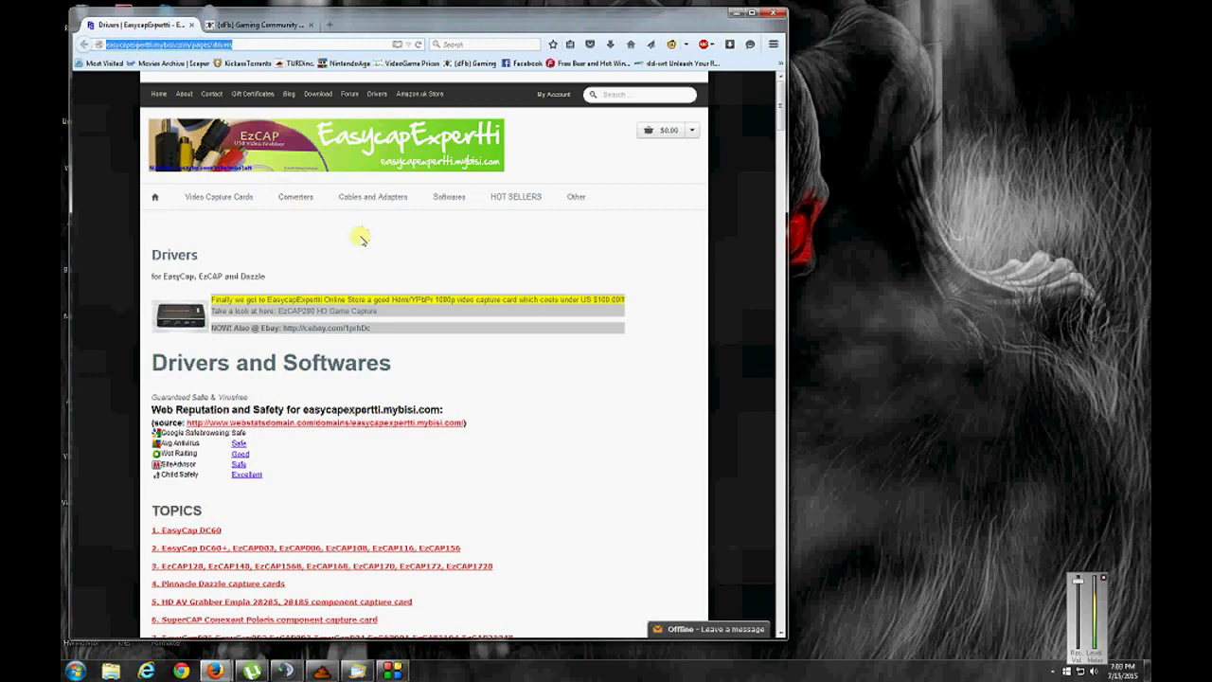
{"action": "left_click", "coordinate": [361, 239]}
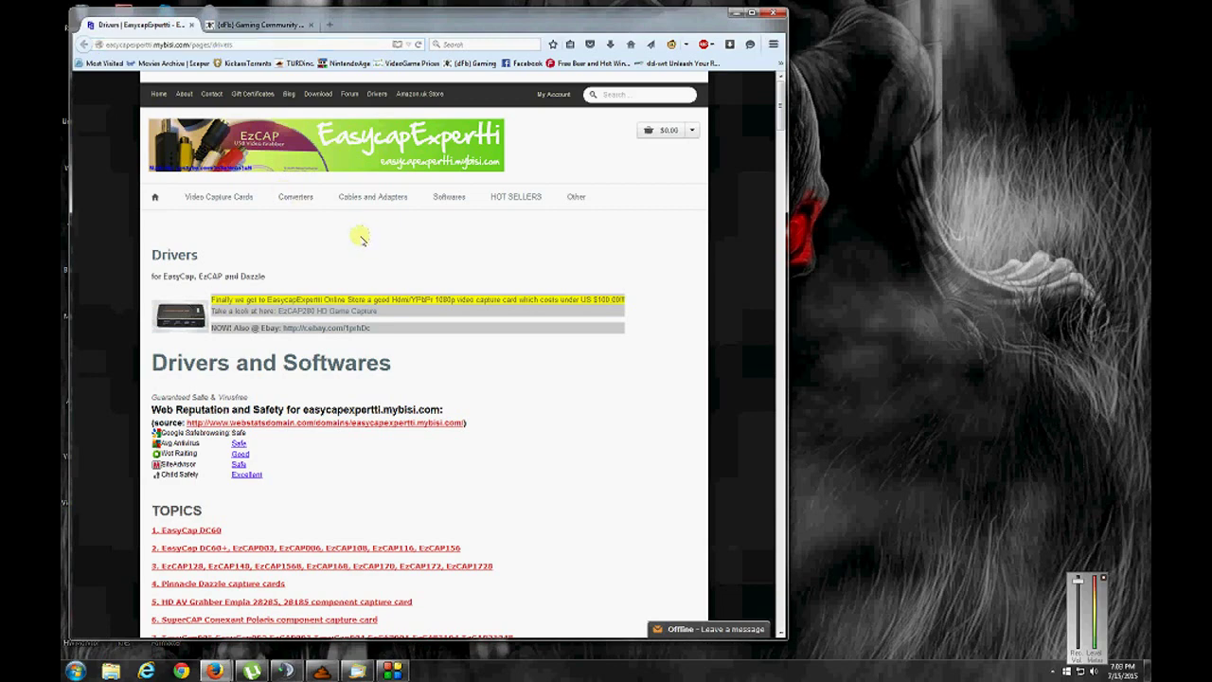
{"action": "scroll", "coordinate": [650, 248], "scroll_direction": "down", "scroll_amount": 3}
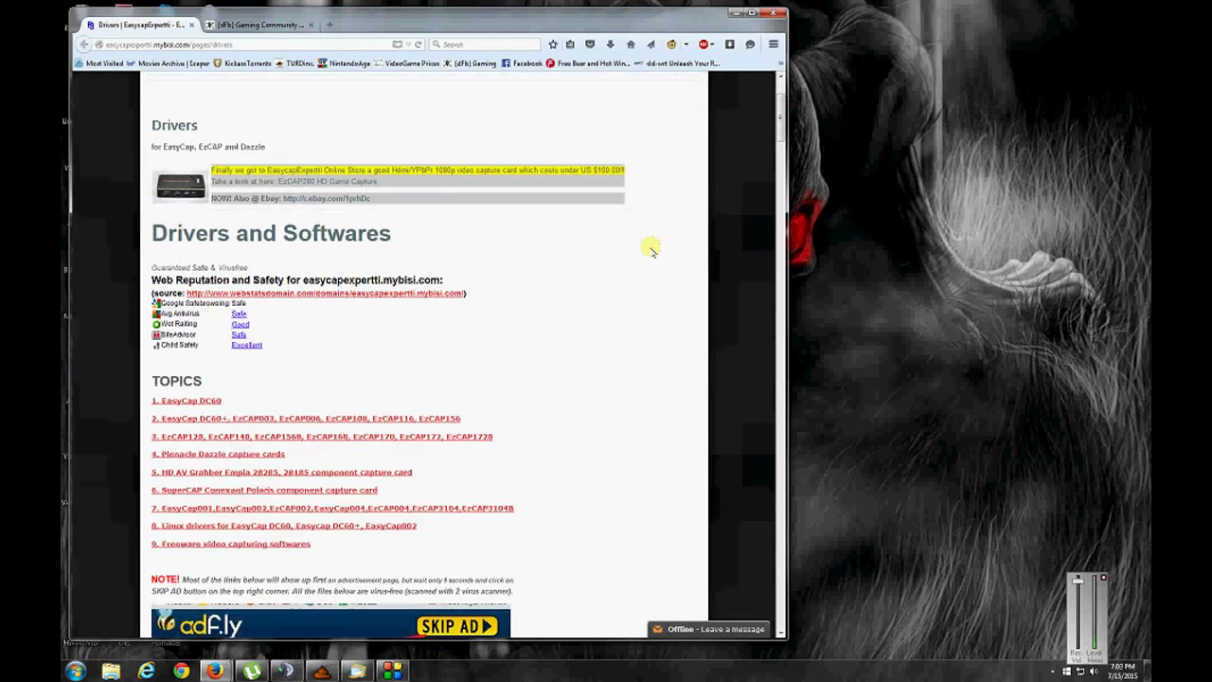
{"action": "scroll", "coordinate": [649, 248], "scroll_direction": "down", "scroll_amount": 6}
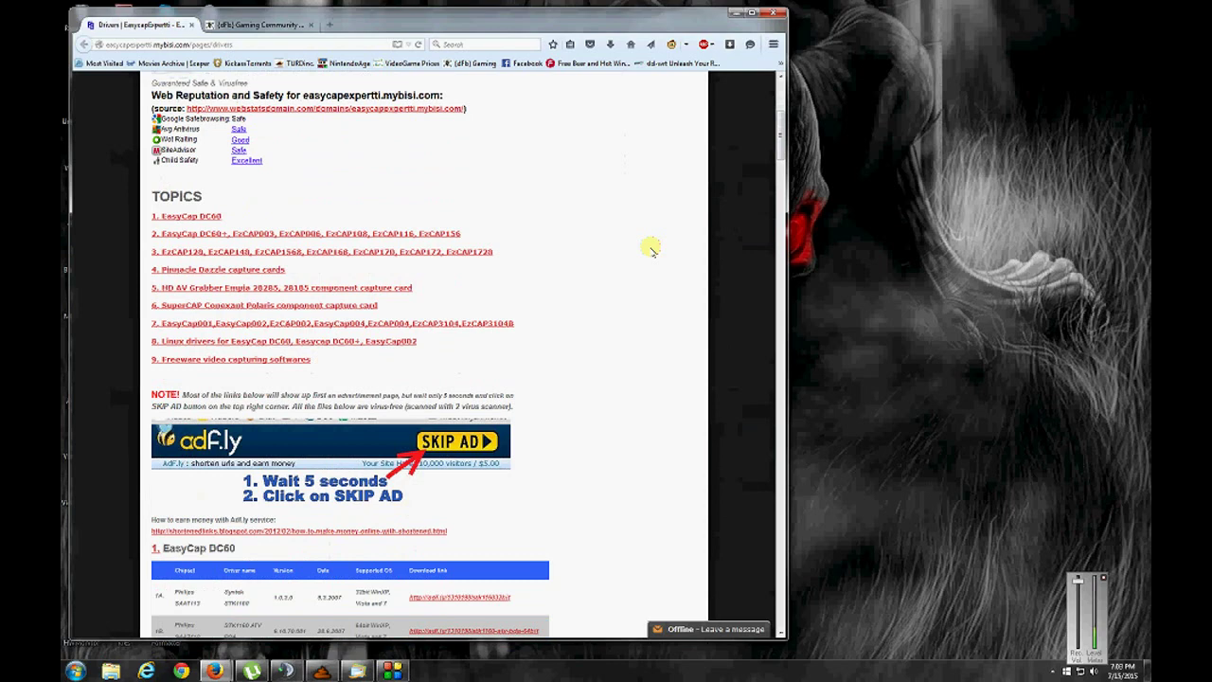
{"action": "scroll", "coordinate": [650, 248], "scroll_direction": "down", "scroll_amount": 4}
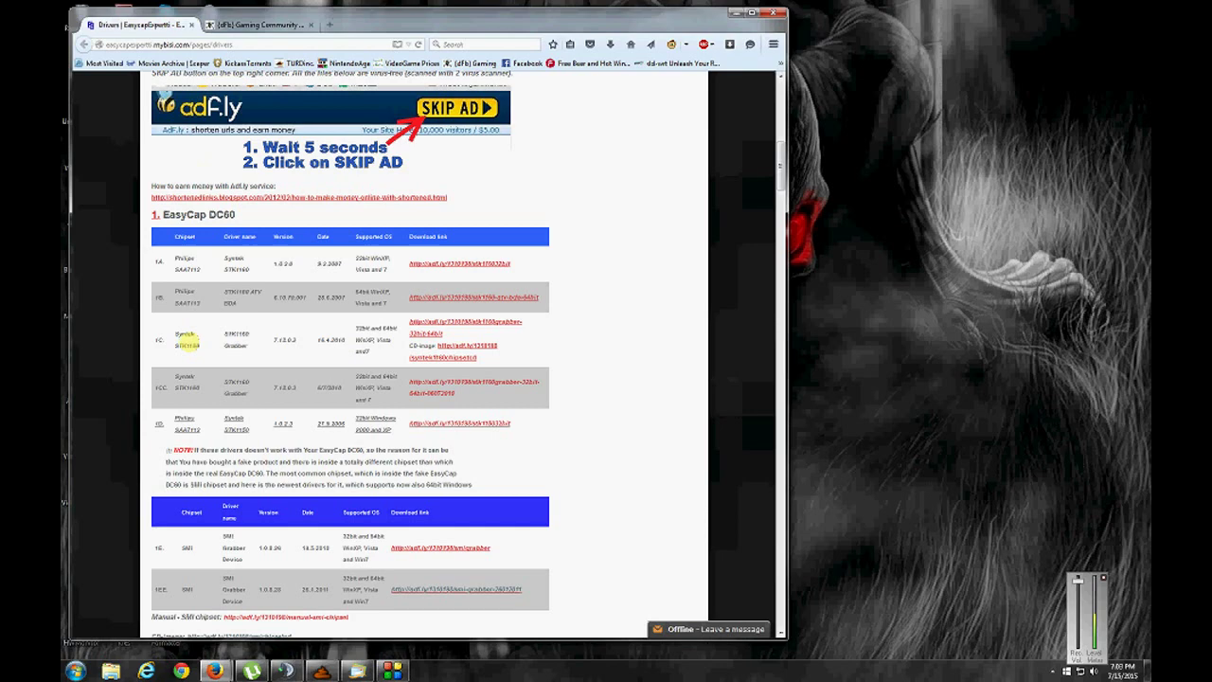
{"action": "scroll", "coordinate": [185, 327], "scroll_direction": "down", "scroll_amount": 2}
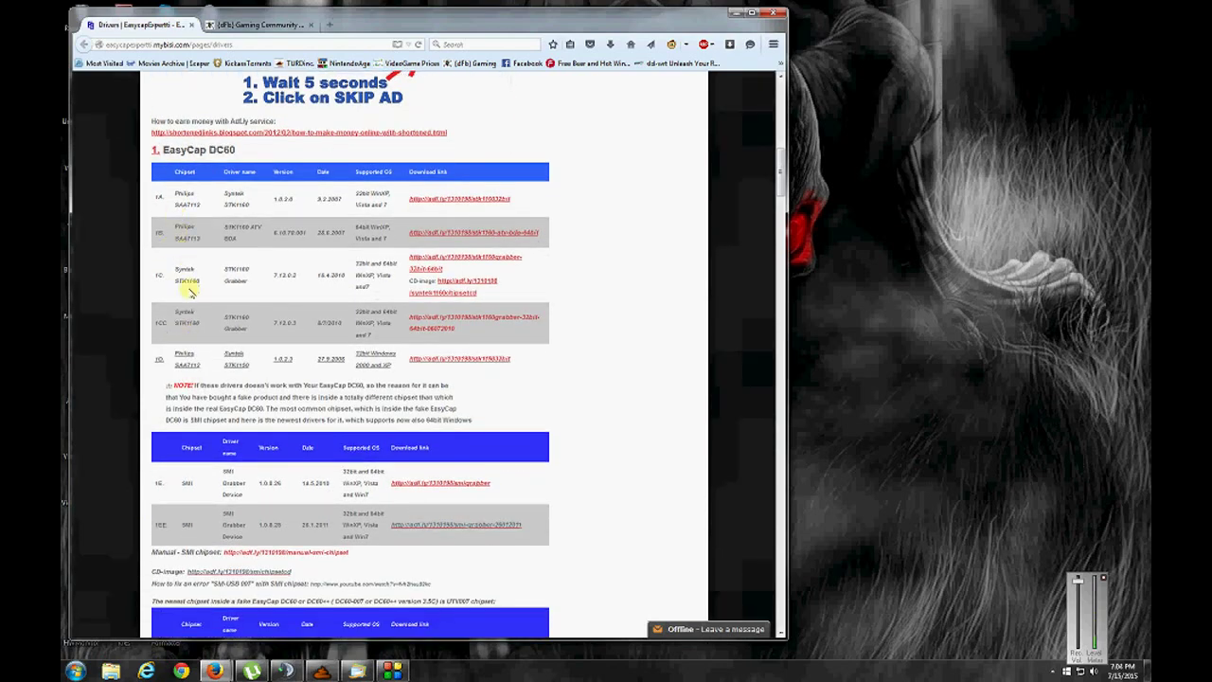
{"action": "double_click", "coordinate": [185, 354]}
Scroll down to the page footer, then drag back up to the EasyCap DC60 driver table.
{"action": "scroll", "coordinate": [185, 350], "scroll_direction": "down", "scroll_amount": 5}
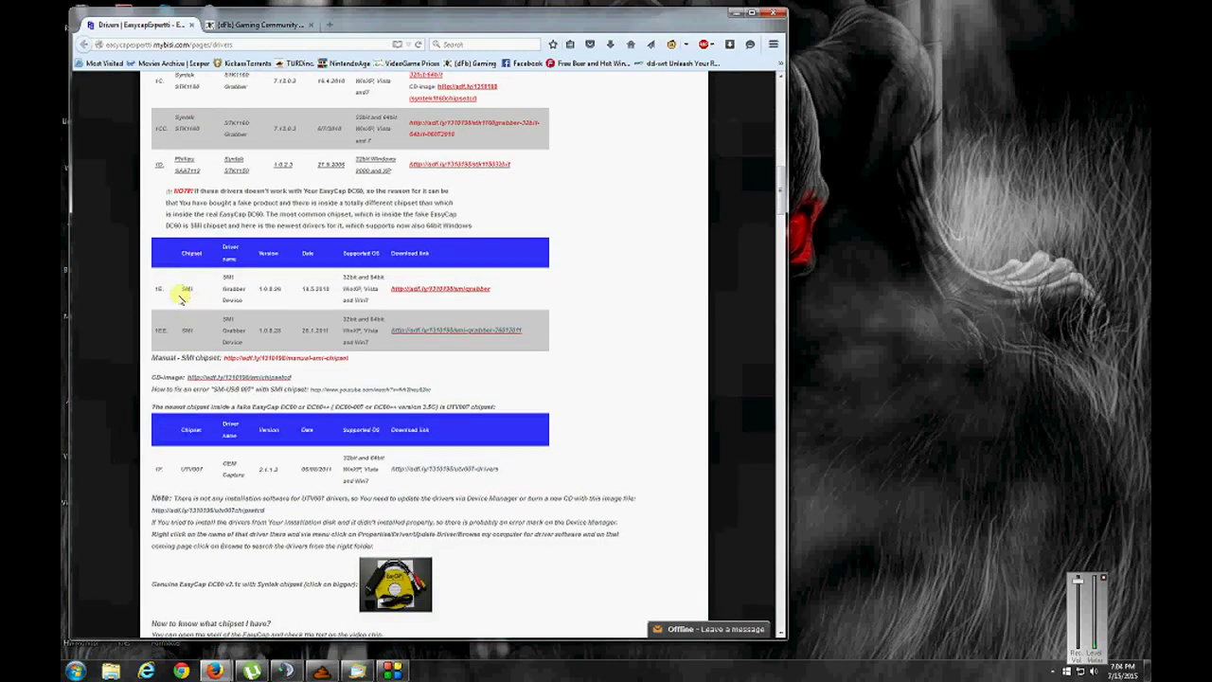
{"action": "scroll", "coordinate": [190, 358], "scroll_direction": "down", "scroll_amount": 5}
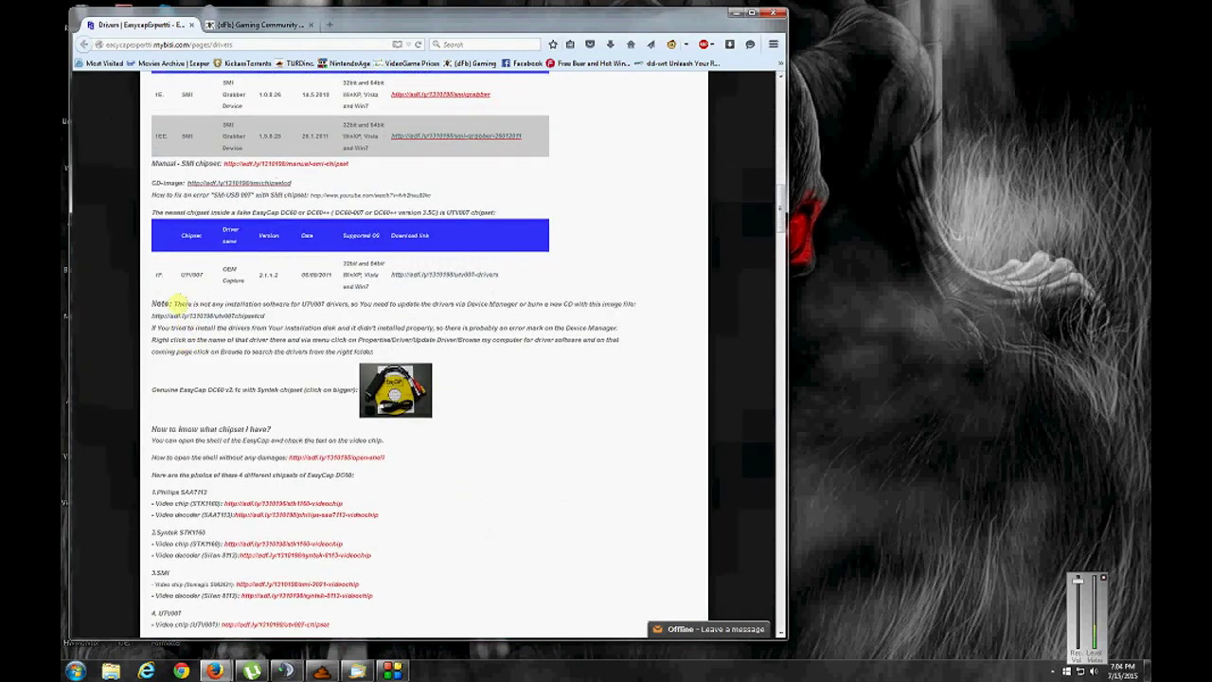
{"action": "scroll", "coordinate": [187, 284], "scroll_direction": "down", "scroll_amount": 6}
{"action": "scroll", "coordinate": [213, 318], "scroll_direction": "down", "scroll_amount": 8}
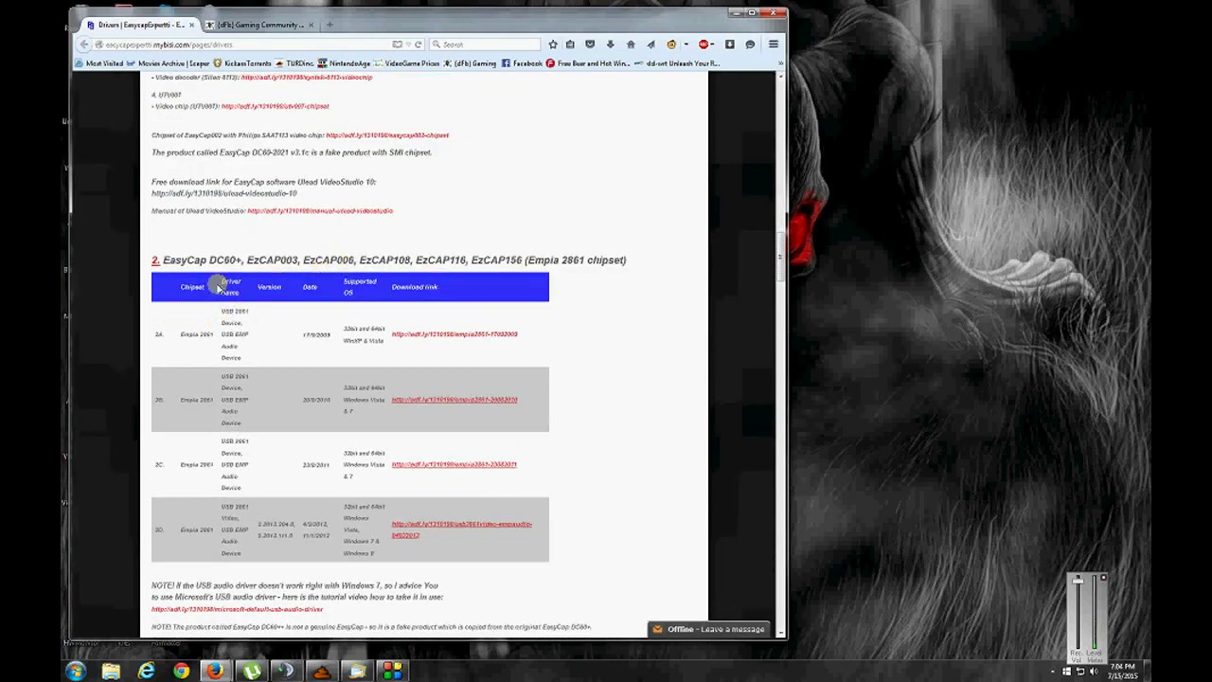
{"action": "scroll", "coordinate": [216, 276], "scroll_direction": "down", "scroll_amount": 10}
{"action": "scroll", "coordinate": [210, 267], "scroll_direction": "down", "scroll_amount": 2}
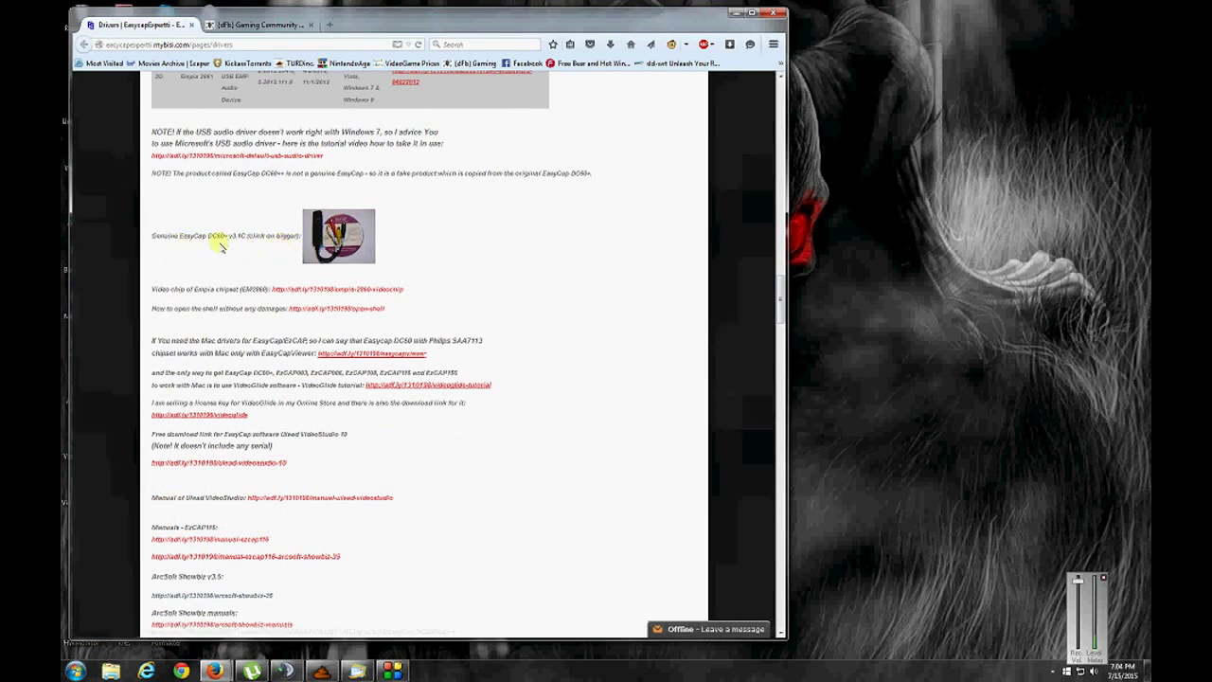
{"action": "scroll", "coordinate": [251, 280], "scroll_direction": "down", "scroll_amount": 12}
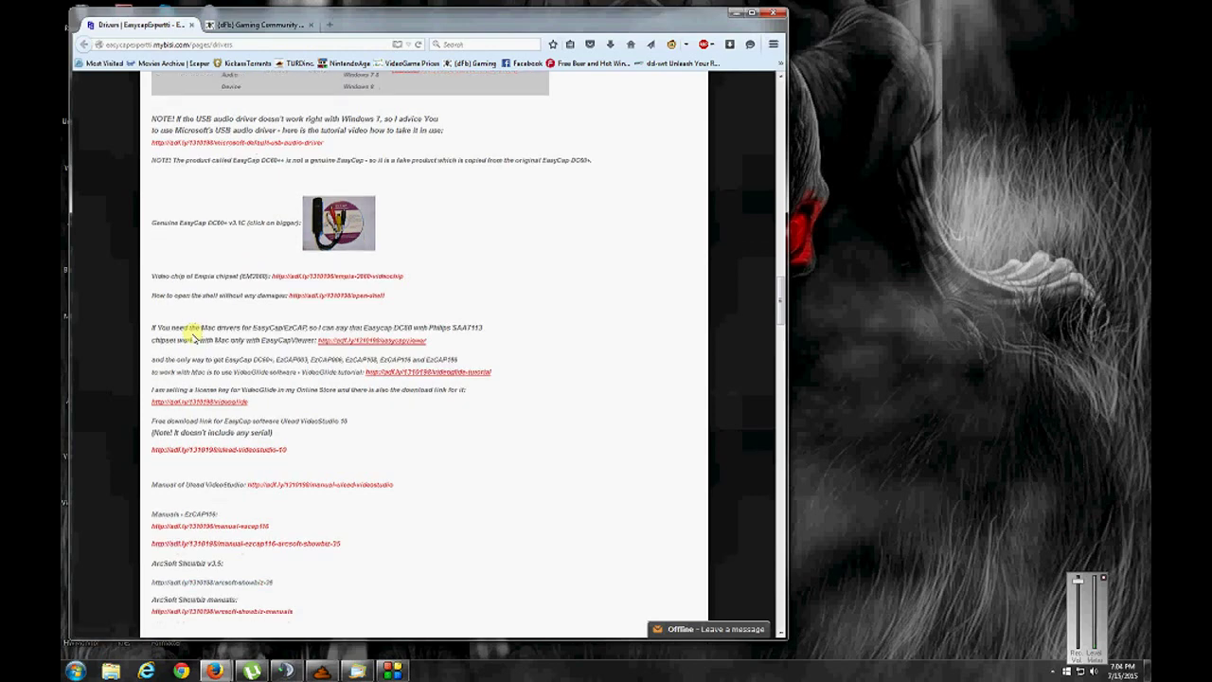
{"action": "scroll", "coordinate": [194, 334], "scroll_direction": "down", "scroll_amount": 15}
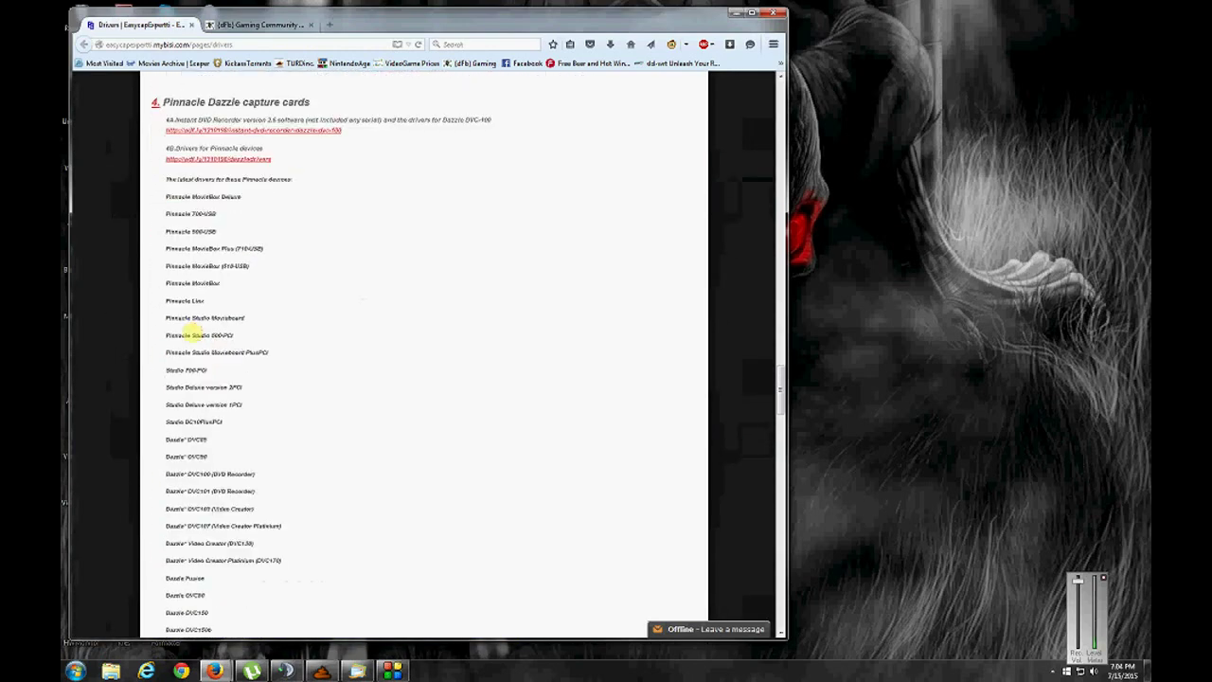
{"action": "scroll", "coordinate": [194, 327], "scroll_direction": "down", "scroll_amount": 10}
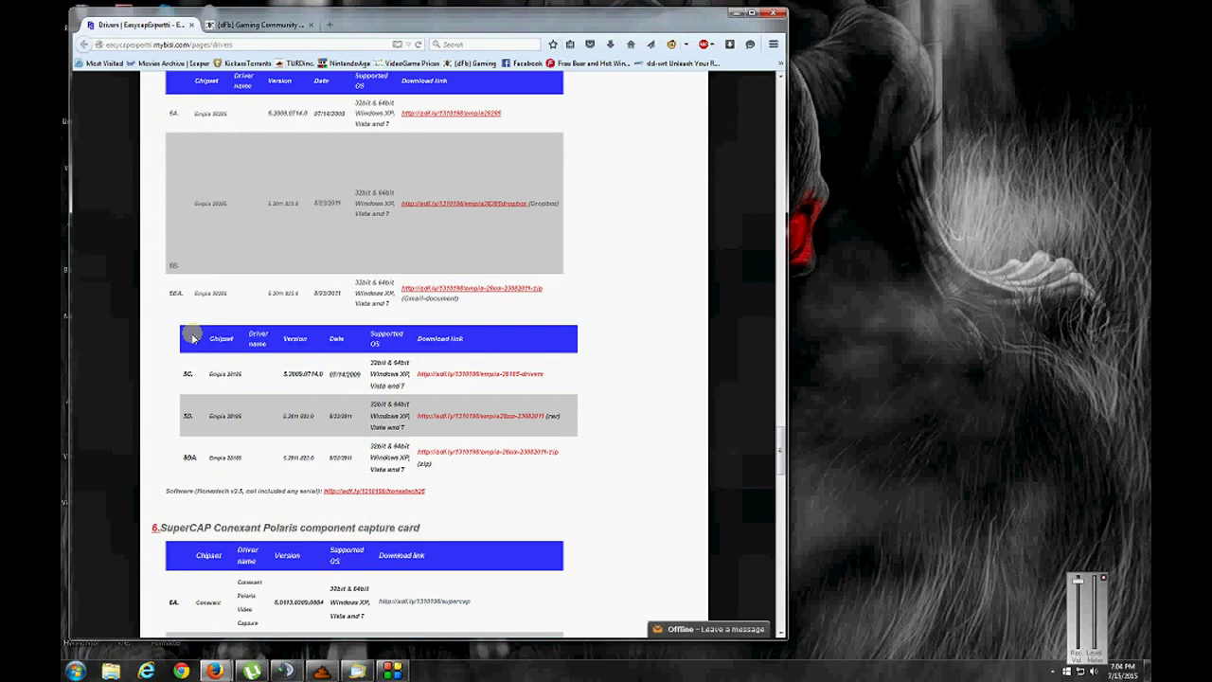
{"action": "scroll", "coordinate": [193, 333], "scroll_direction": "down", "scroll_amount": 5}
{"action": "scroll", "coordinate": [192, 333], "scroll_direction": "down", "scroll_amount": 15}
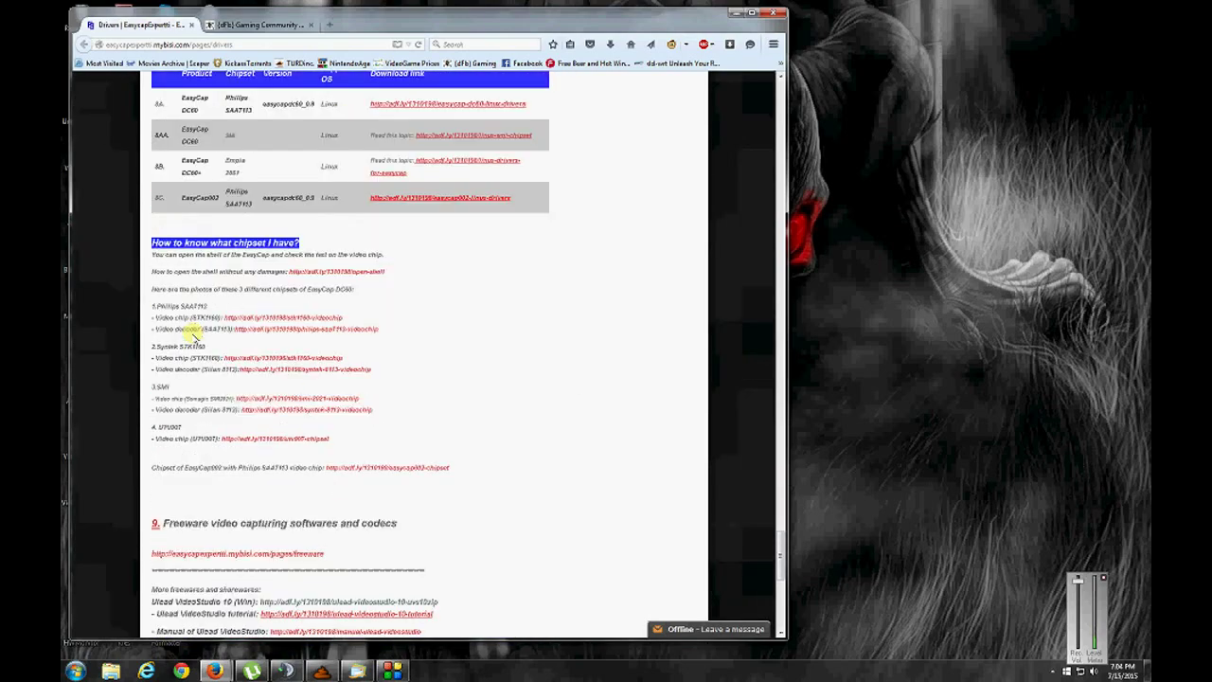
{"action": "scroll", "coordinate": [192, 334], "scroll_direction": "down", "scroll_amount": 8}
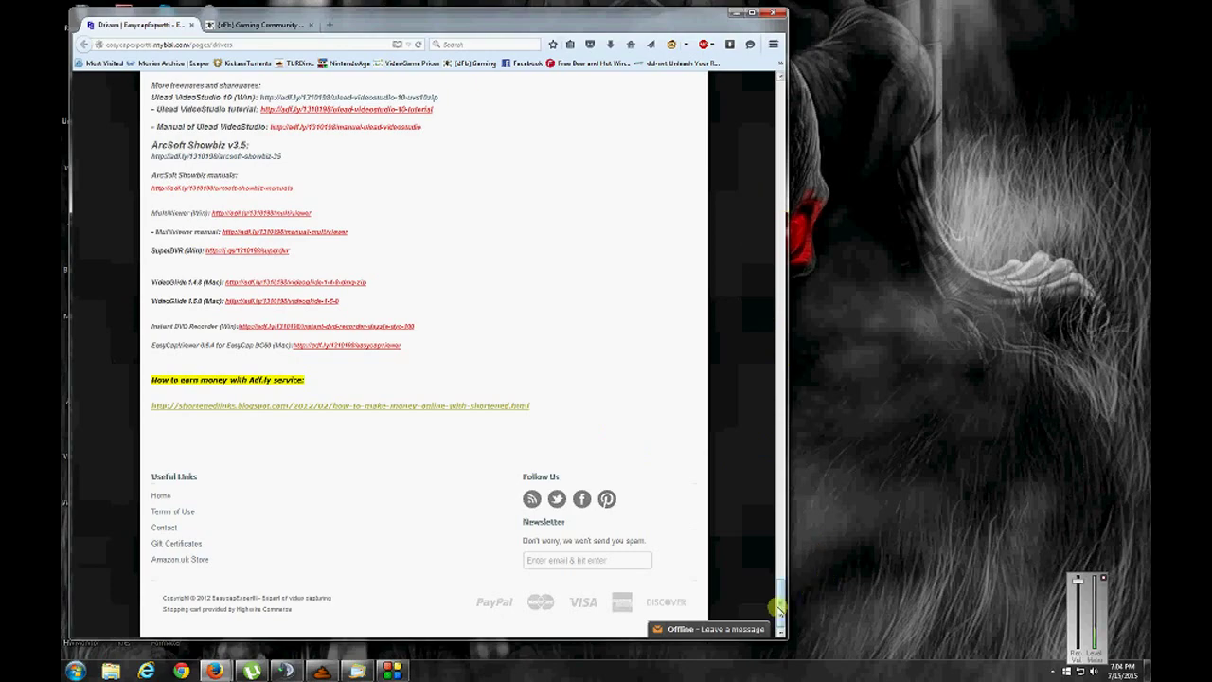
{"action": "left_click_drag", "start_coordinate": [782, 604], "coordinate": [776, 262]}
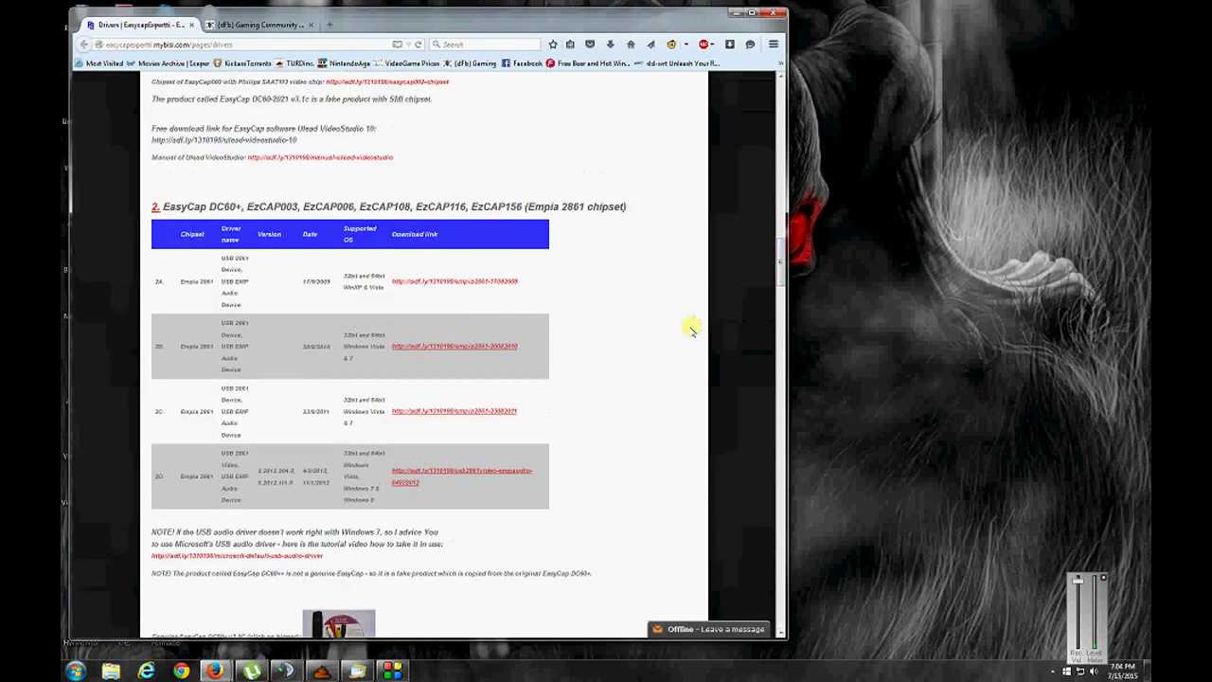
{"action": "scroll", "coordinate": [694, 327], "scroll_direction": "up", "scroll_amount": 3}
{"action": "scroll", "coordinate": [694, 327], "scroll_direction": "up", "scroll_amount": 15}
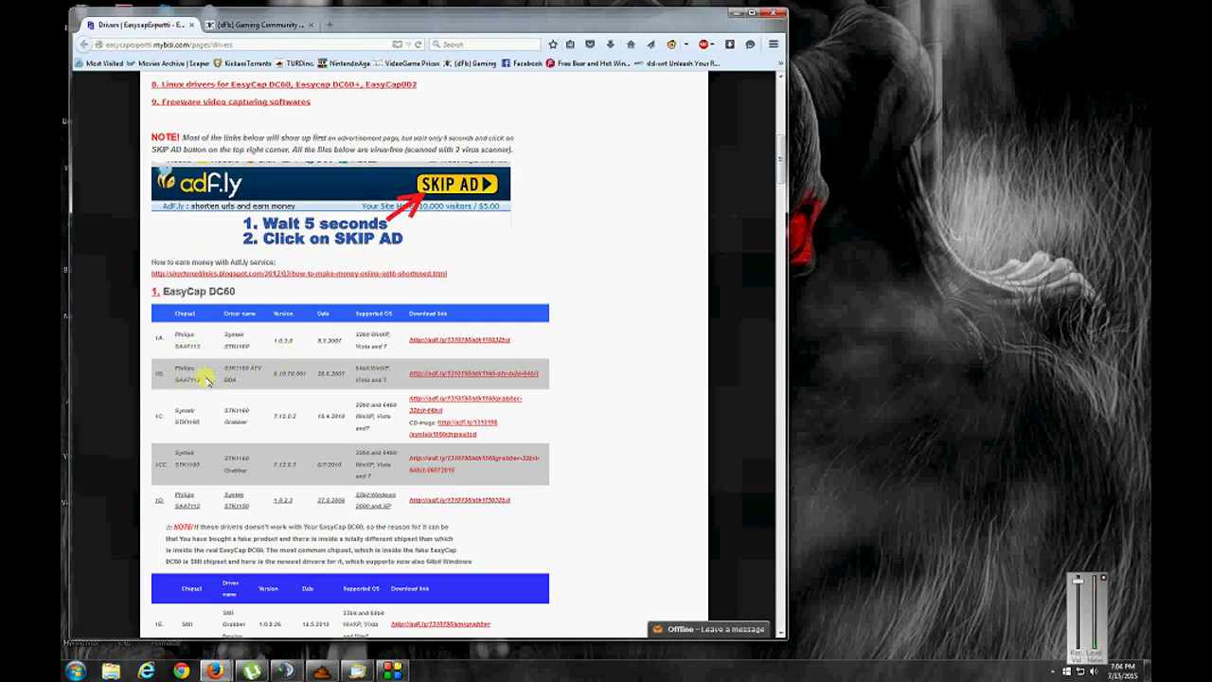
Highlight the SAA7112 chipset name in row 1B, then clear the selection.
{"action": "double_click", "coordinate": [194, 380]}
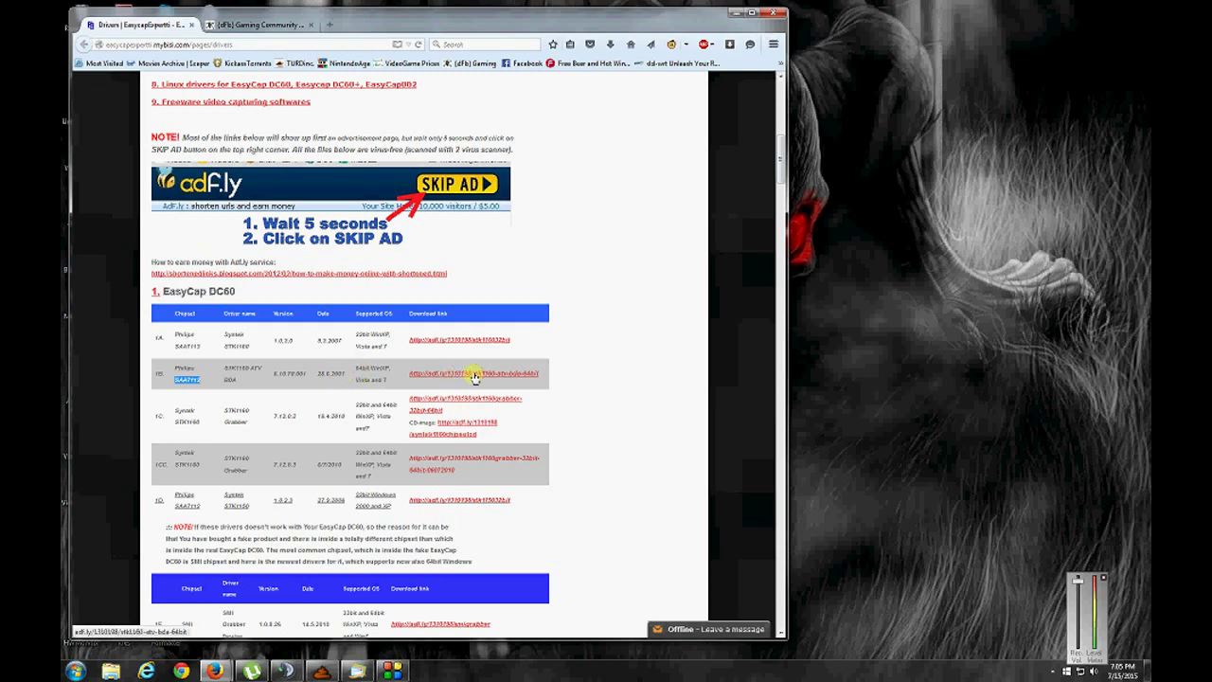
{"action": "left_click", "coordinate": [589, 379]}
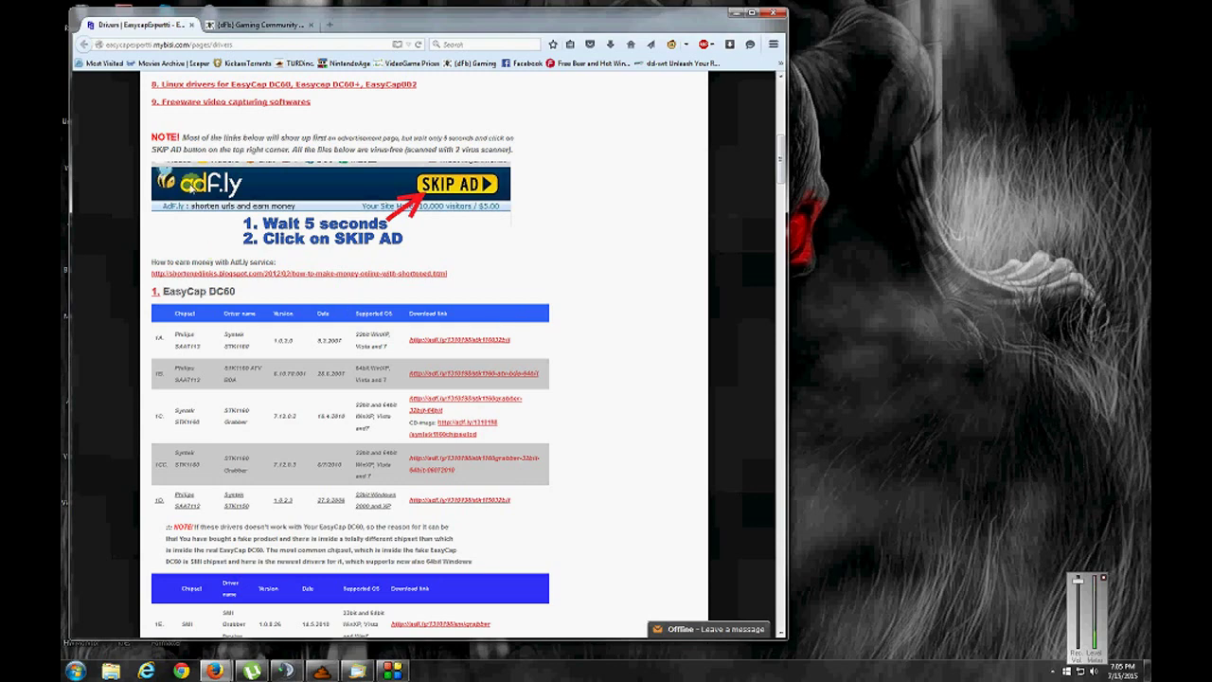
Reload the forum link in the (dFb) Gaming Community tab to start the zip download.
{"action": "left_click", "coordinate": [244, 25]}
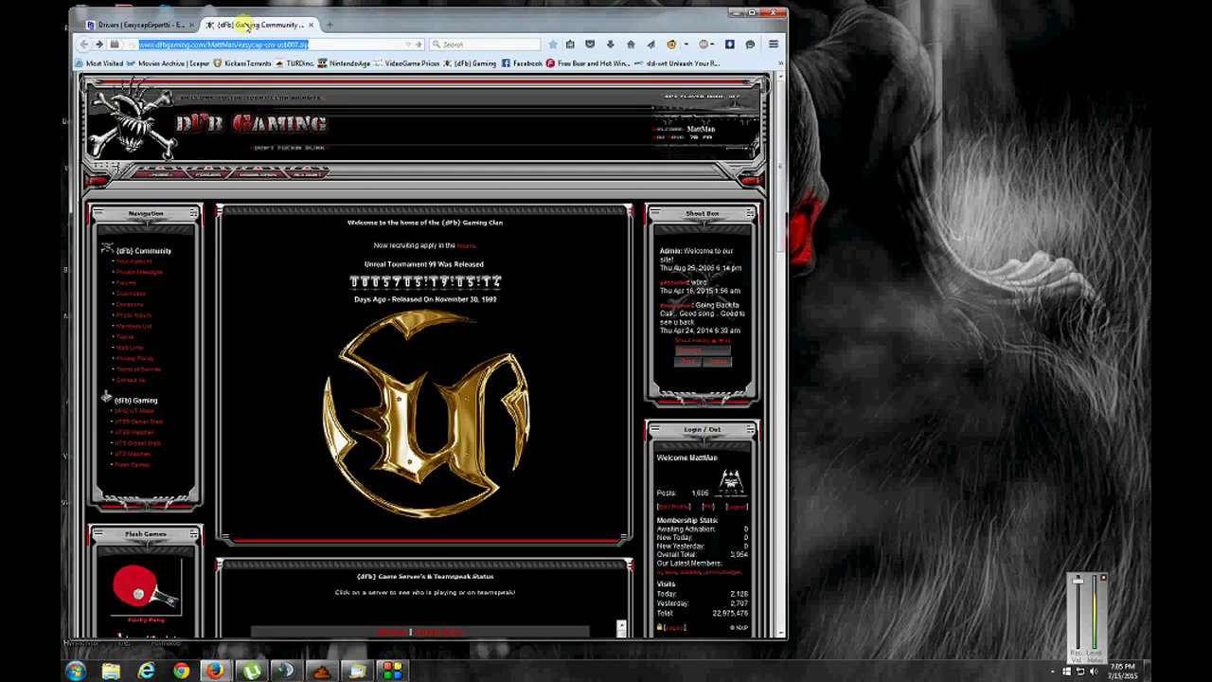
{"action": "left_click", "coordinate": [199, 44]}
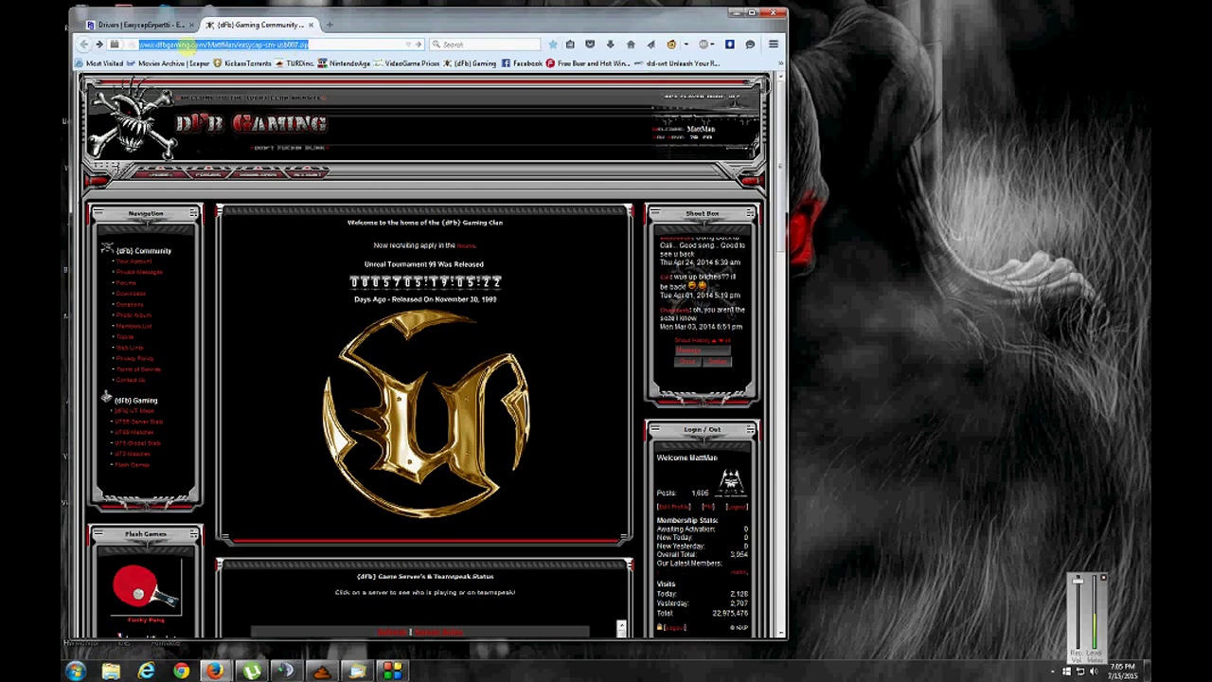
{"action": "key", "text": "Return"}
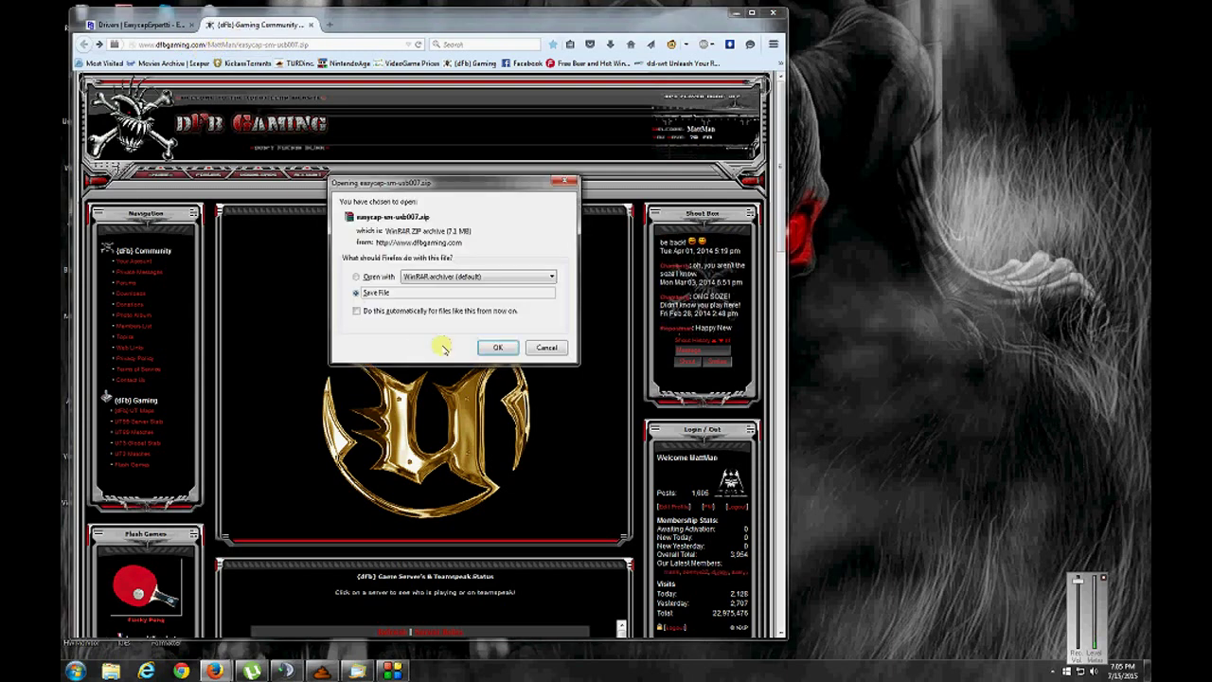
Confirm downloading easycap-sm-usb007.zip and open it from the recent downloads list.
{"action": "left_click", "coordinate": [496, 348]}
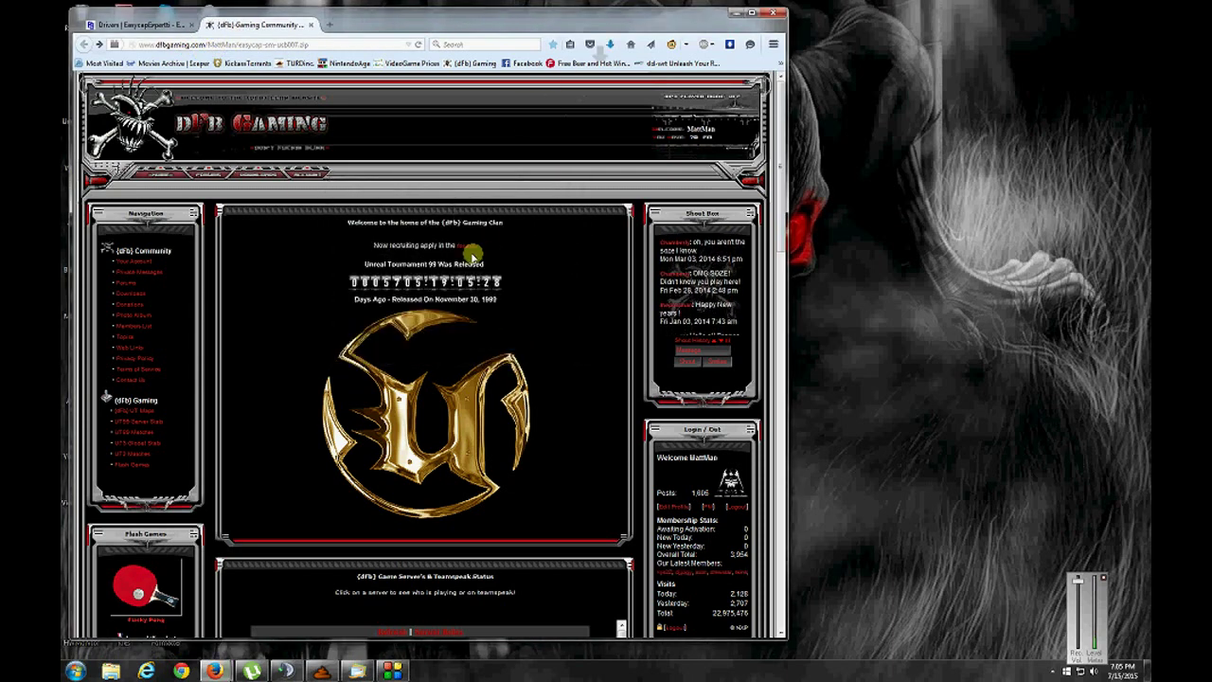
{"action": "left_click", "coordinate": [611, 48]}
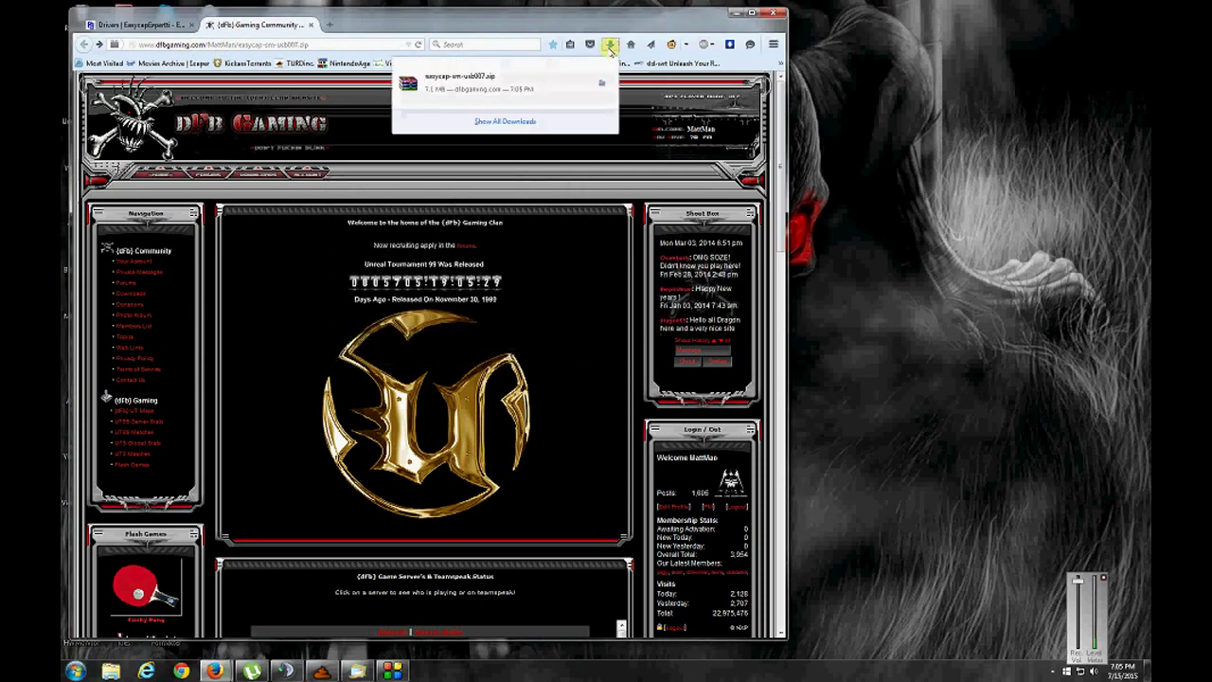
{"action": "left_click", "coordinate": [487, 81]}
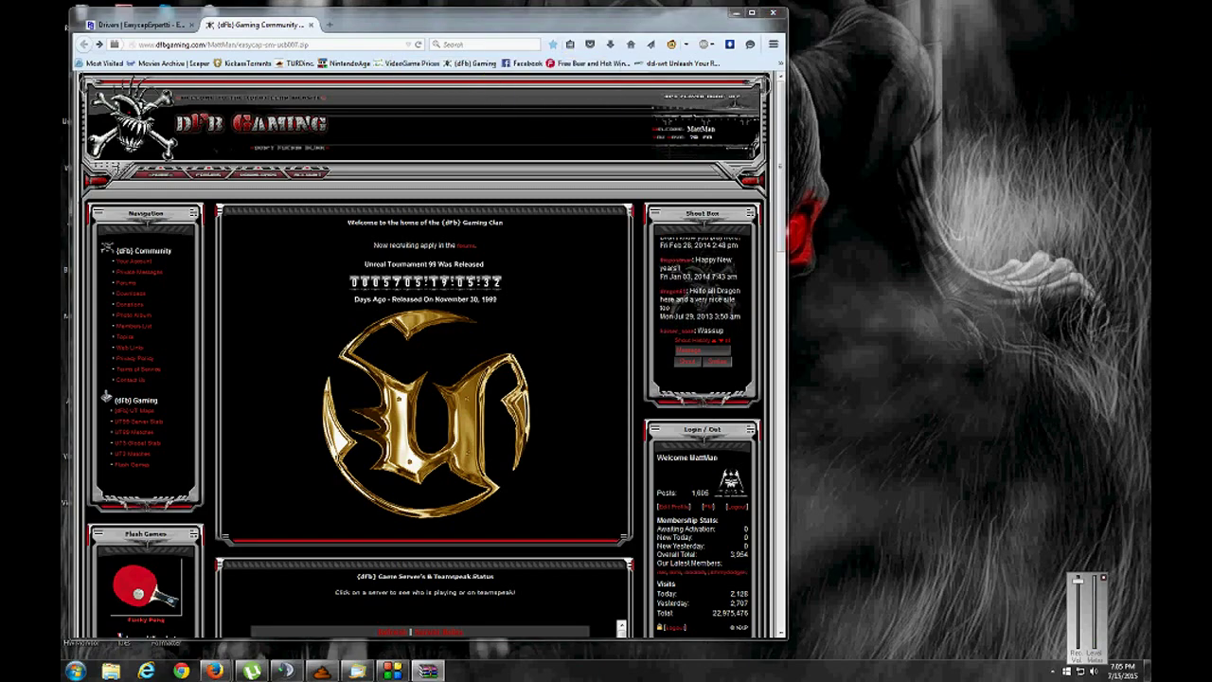
Drag the easycap-sm-usb007 folder from the WinRAR archive onto the desktop, then close WinRAR.
{"action": "left_click_drag", "start_coordinate": [1082, 206], "coordinate": [850, 51]}
{"action": "left_click", "coordinate": [476, 140]}
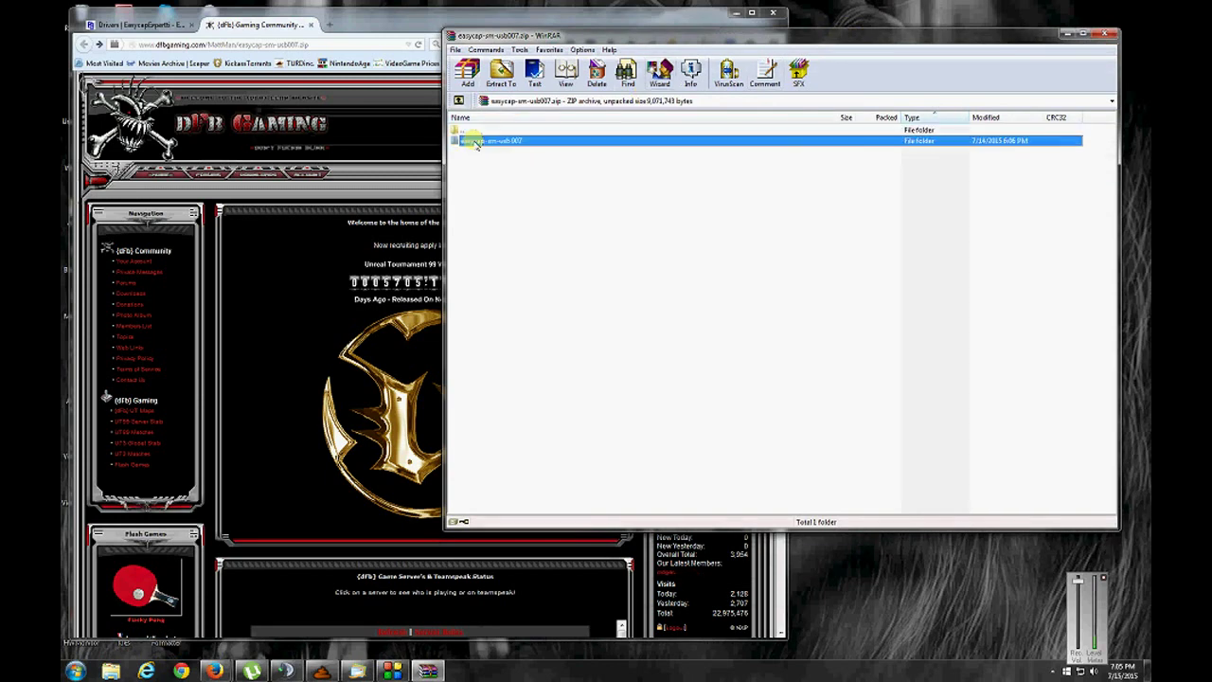
{"action": "left_click_drag", "start_coordinate": [906, 579], "coordinate": [906, 579]}
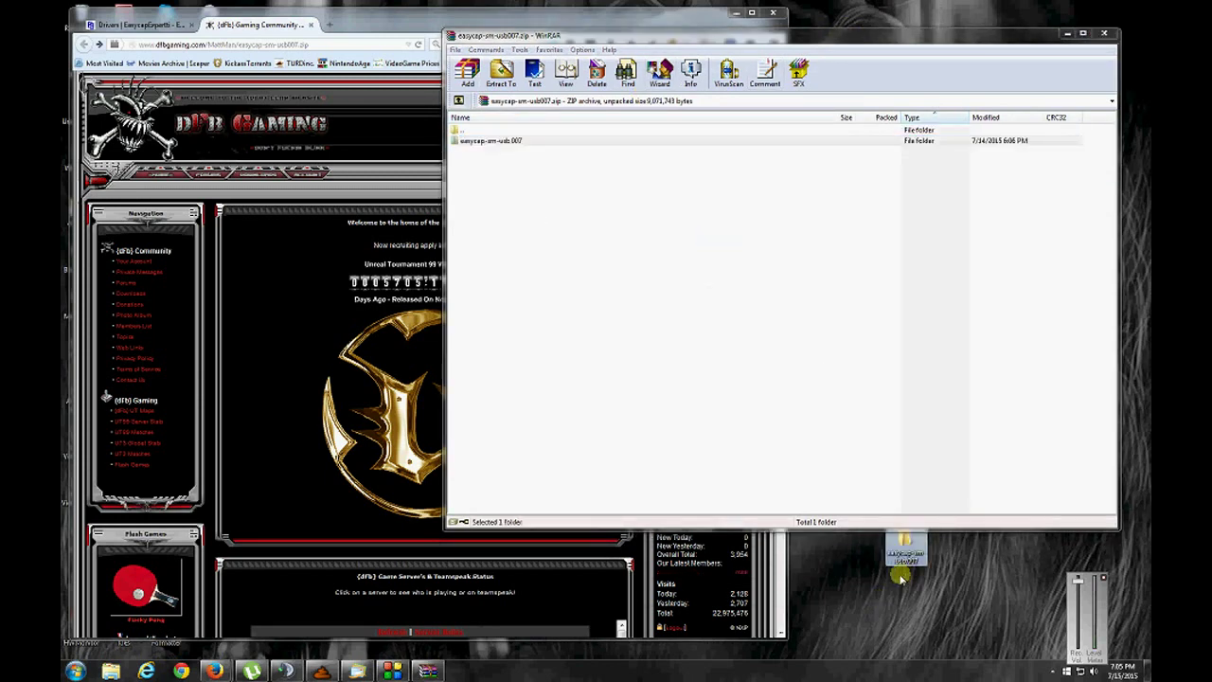
{"action": "left_click", "coordinate": [1107, 36]}
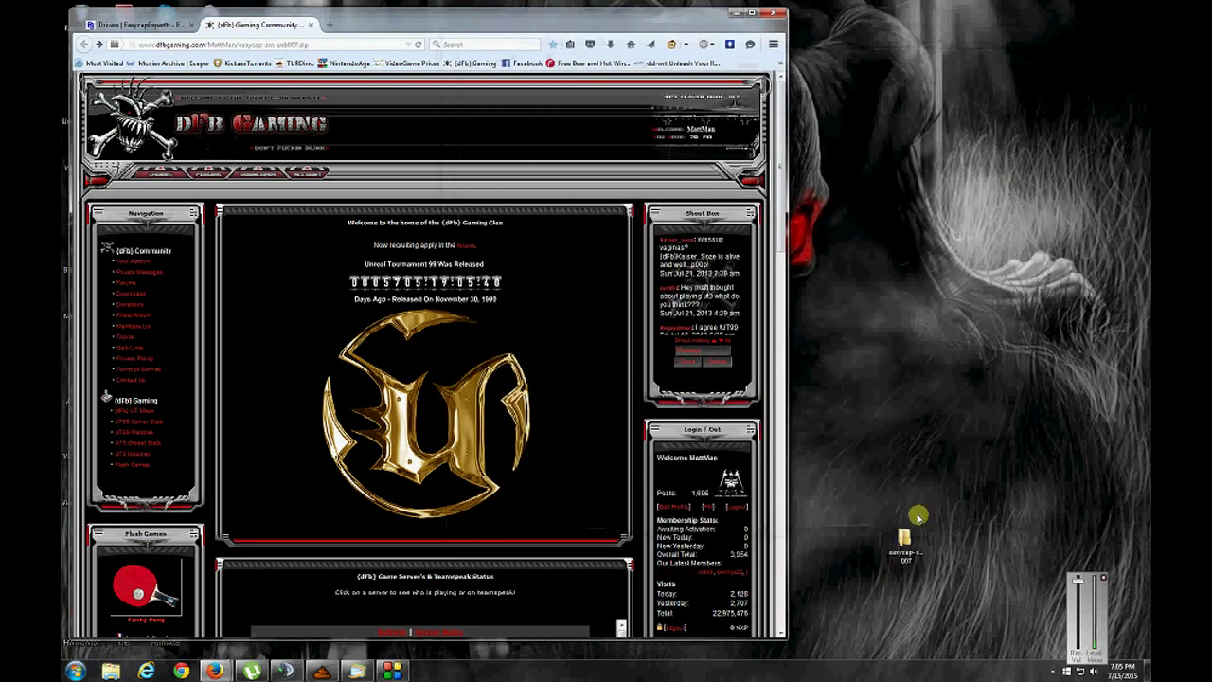
{"action": "double_click", "coordinate": [906, 548]}
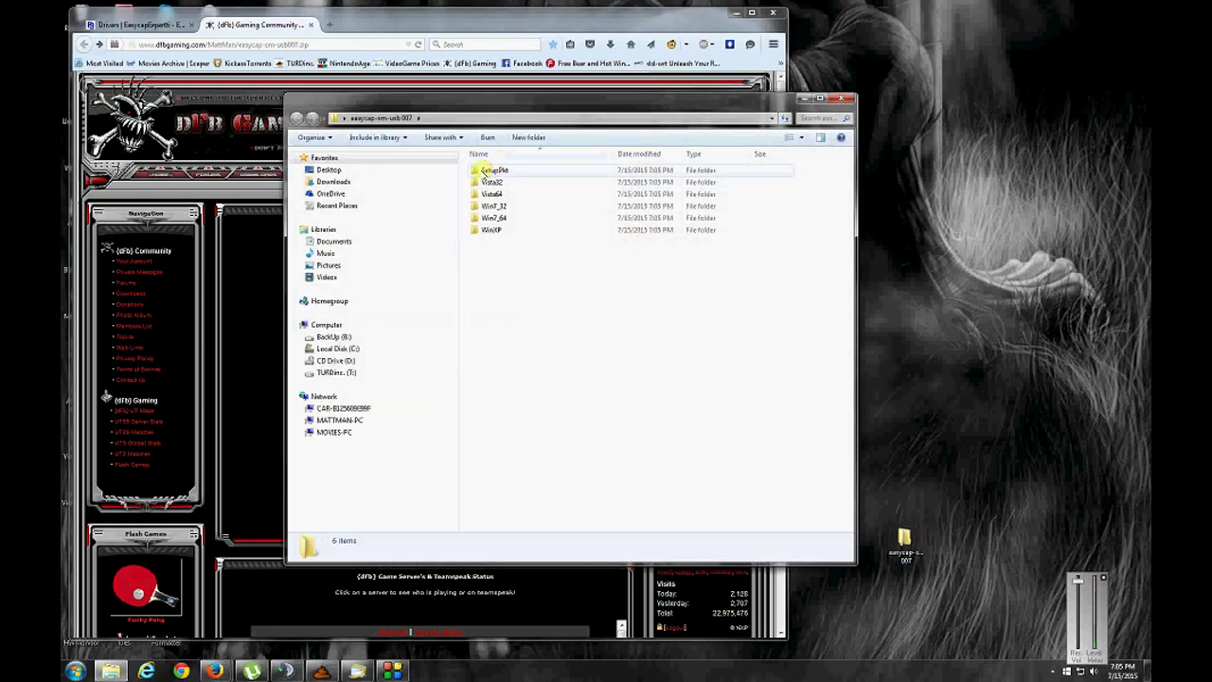
{"action": "double_click", "coordinate": [485, 174]}
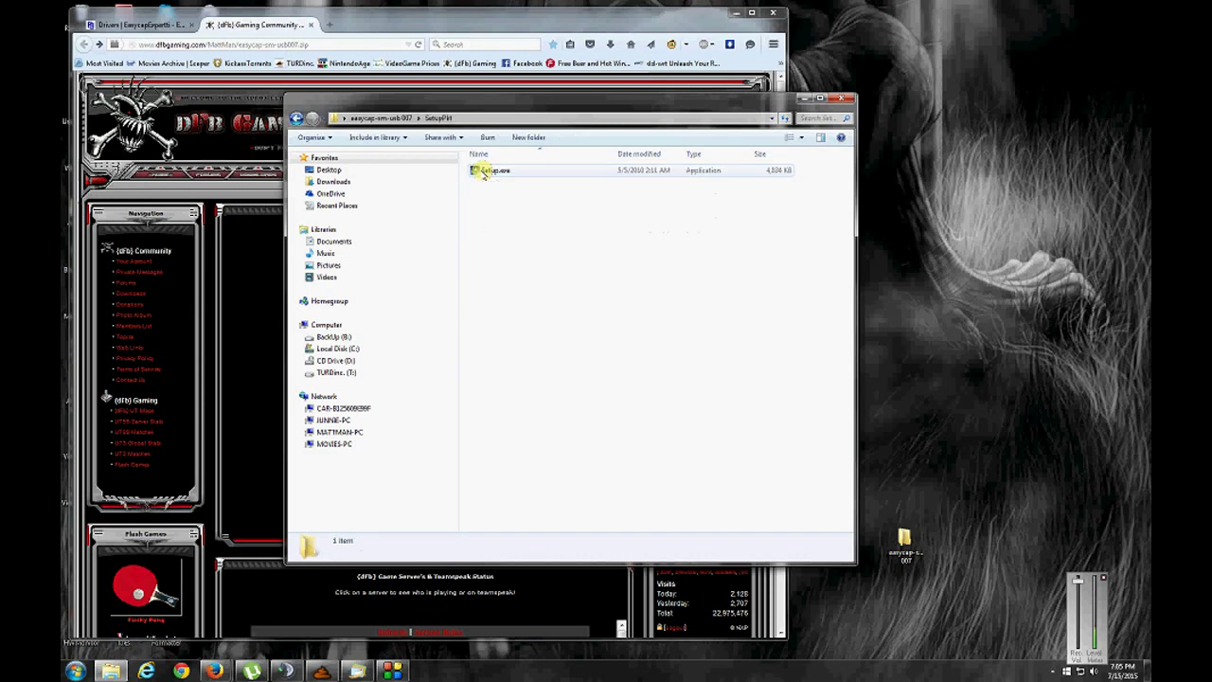
{"action": "left_click", "coordinate": [296, 120]}
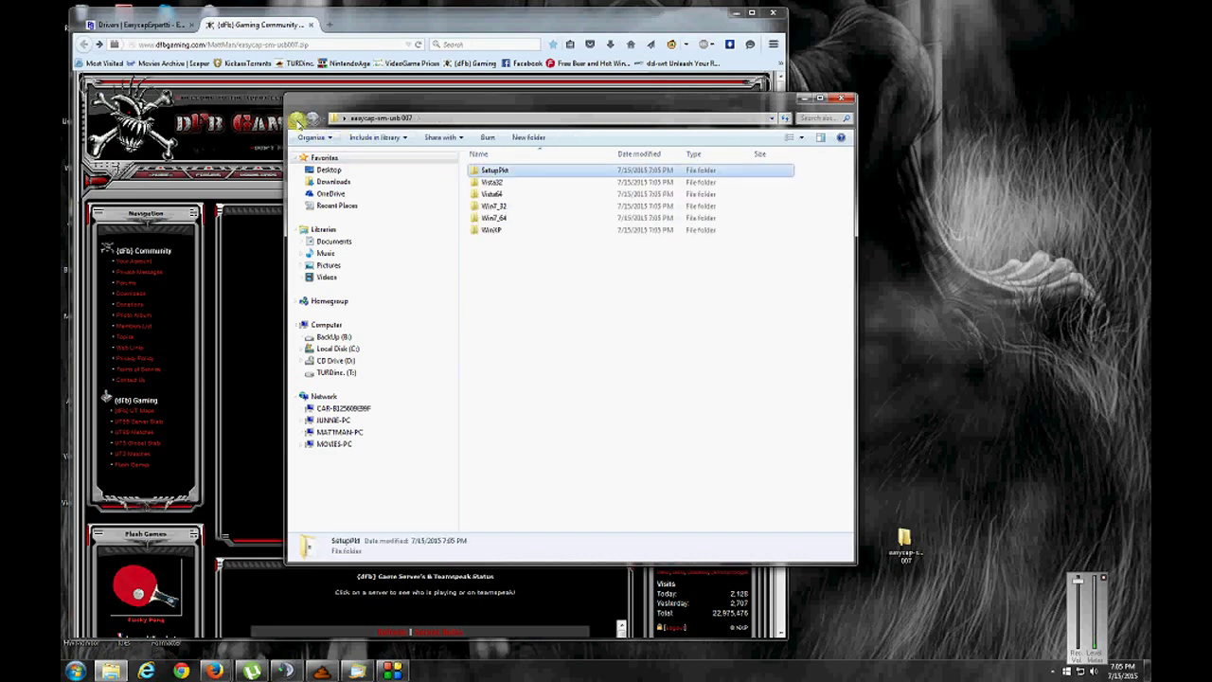
{"action": "left_click", "coordinate": [487, 182]}
{"action": "left_click", "coordinate": [490, 194]}
{"action": "left_click", "coordinate": [492, 206]}
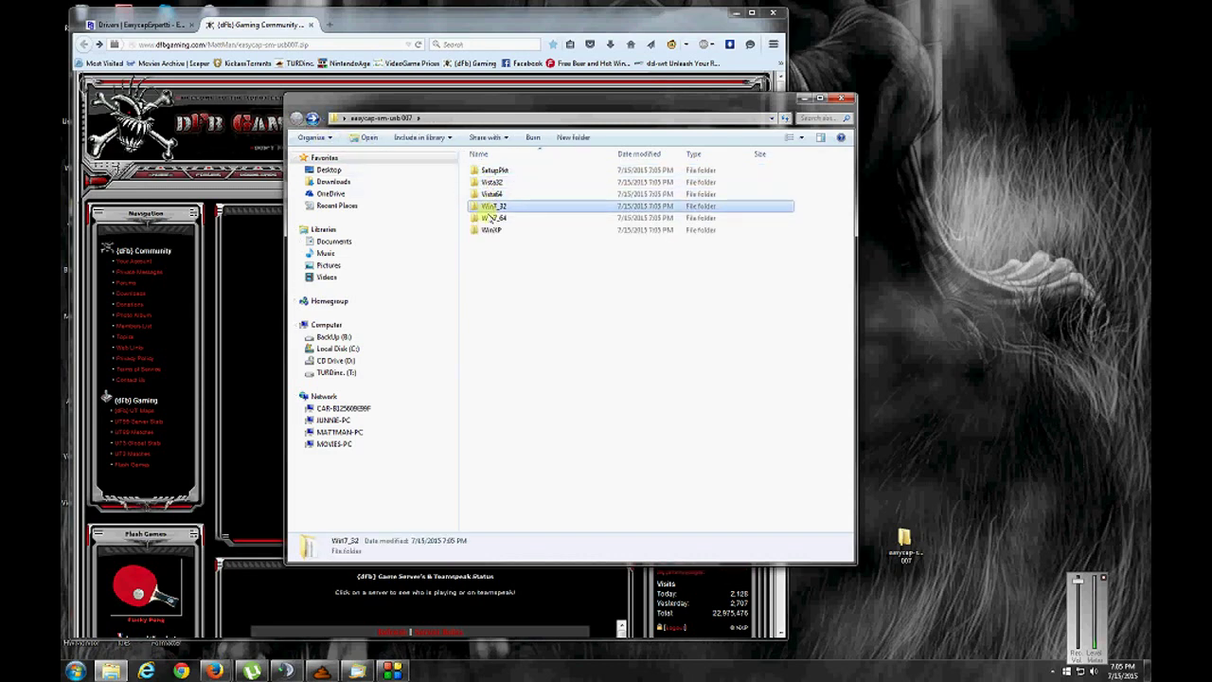
{"action": "left_click", "coordinate": [493, 218]}
{"action": "left_click", "coordinate": [490, 230]}
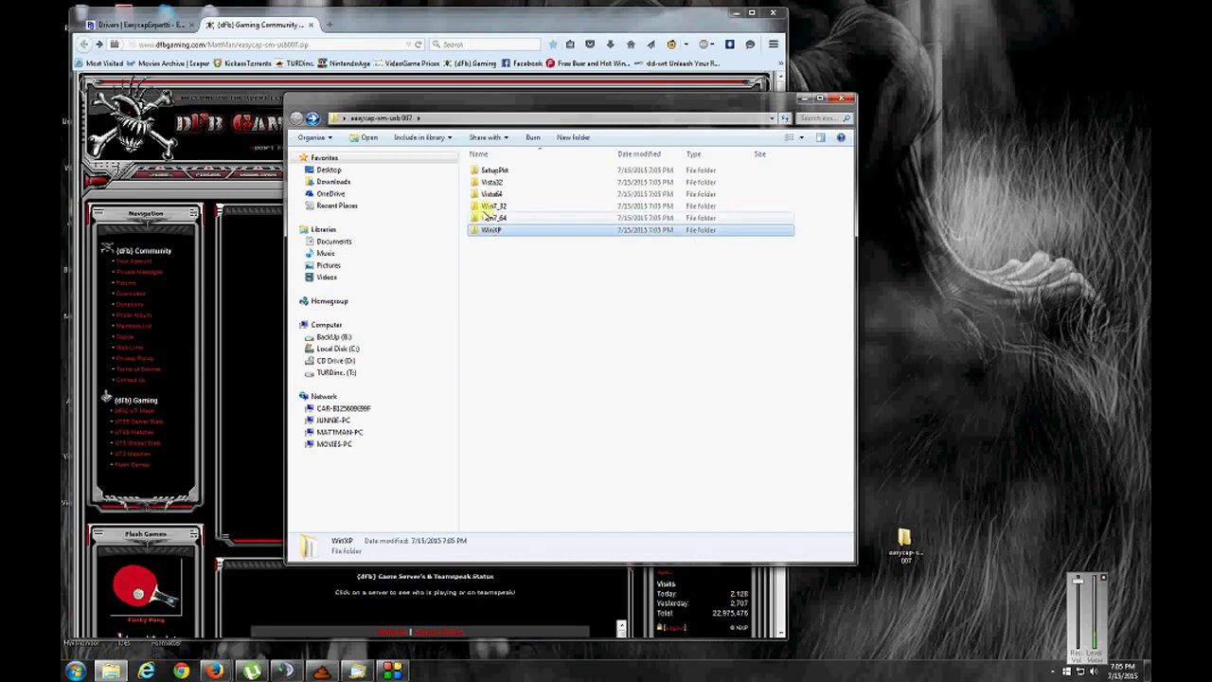
{"action": "left_click", "coordinate": [489, 182]}
{"action": "left_click", "coordinate": [490, 194]}
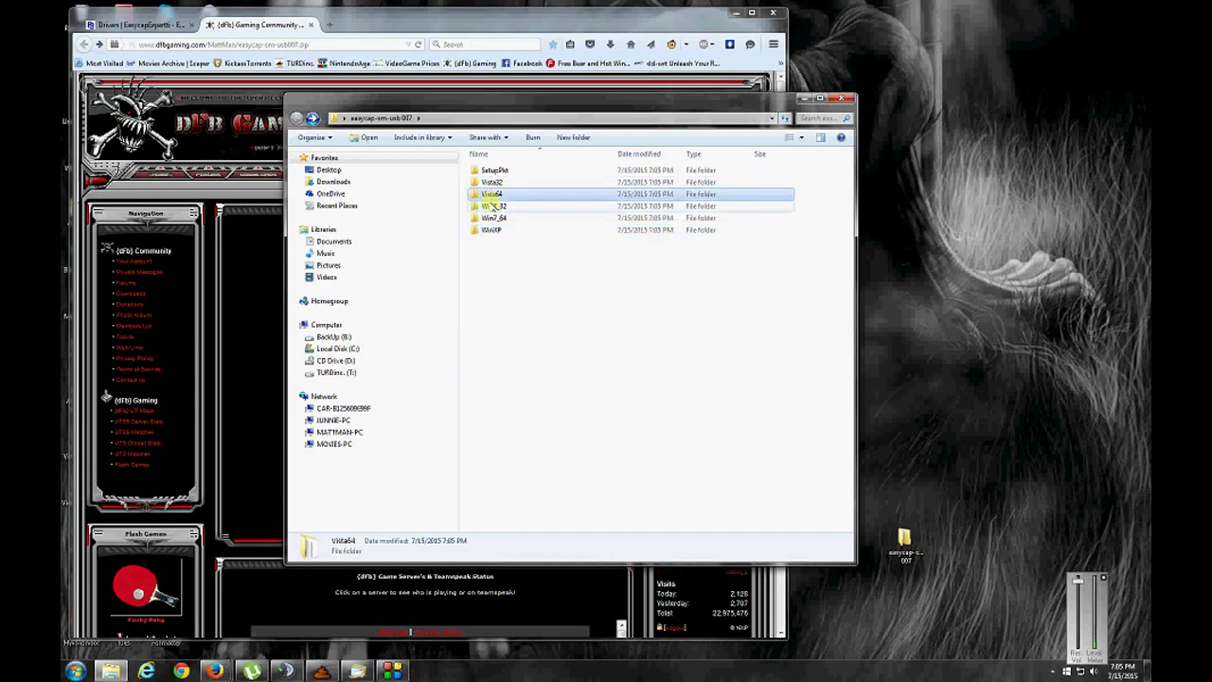
{"action": "left_click", "coordinate": [491, 205]}
{"action": "left_click", "coordinate": [494, 218]}
{"action": "left_click", "coordinate": [491, 230]}
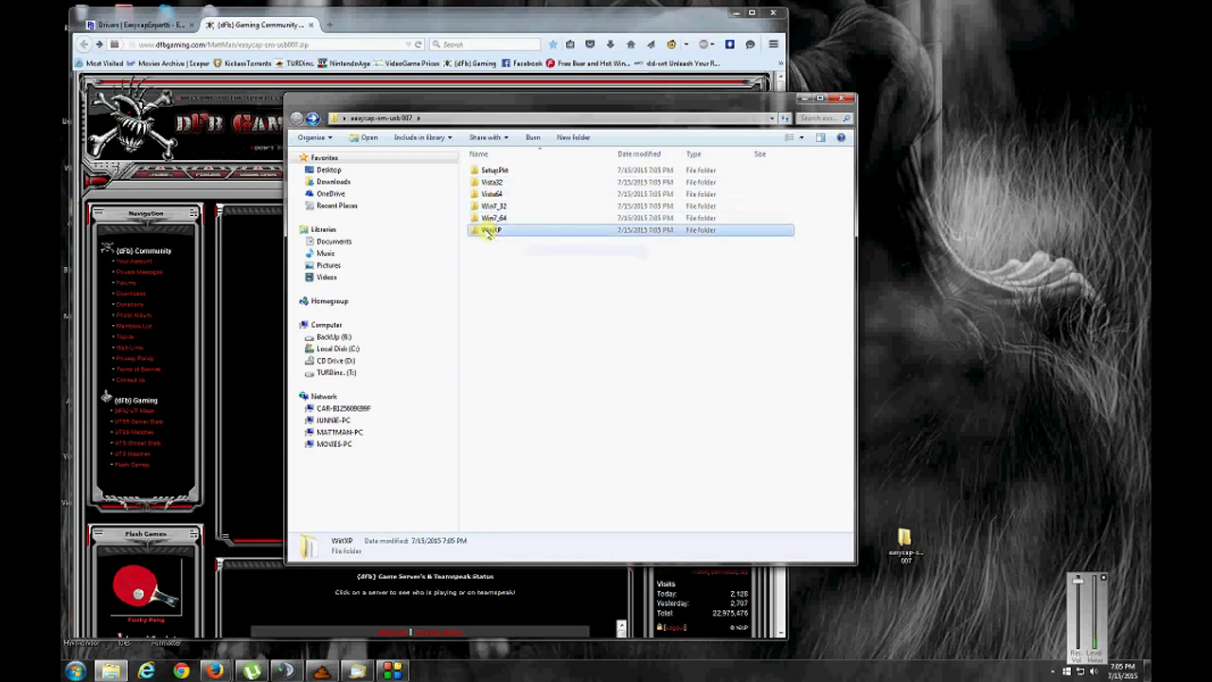
{"action": "left_click", "coordinate": [530, 277]}
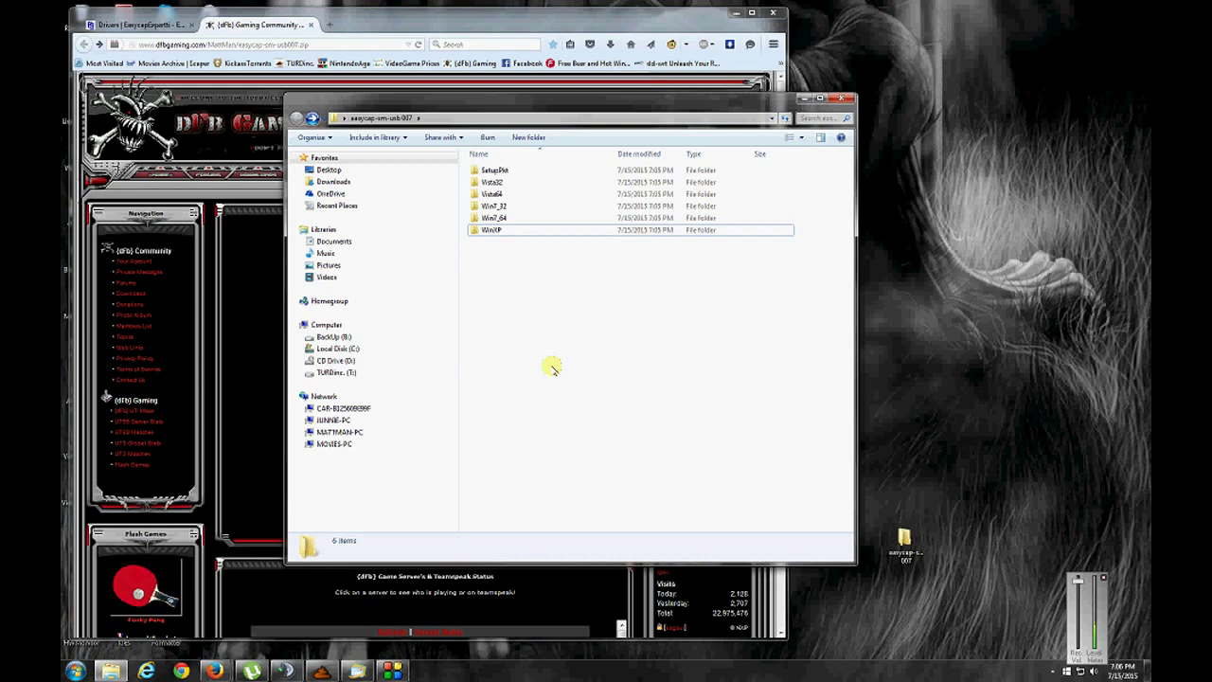
{"action": "double_click", "coordinate": [490, 171]}
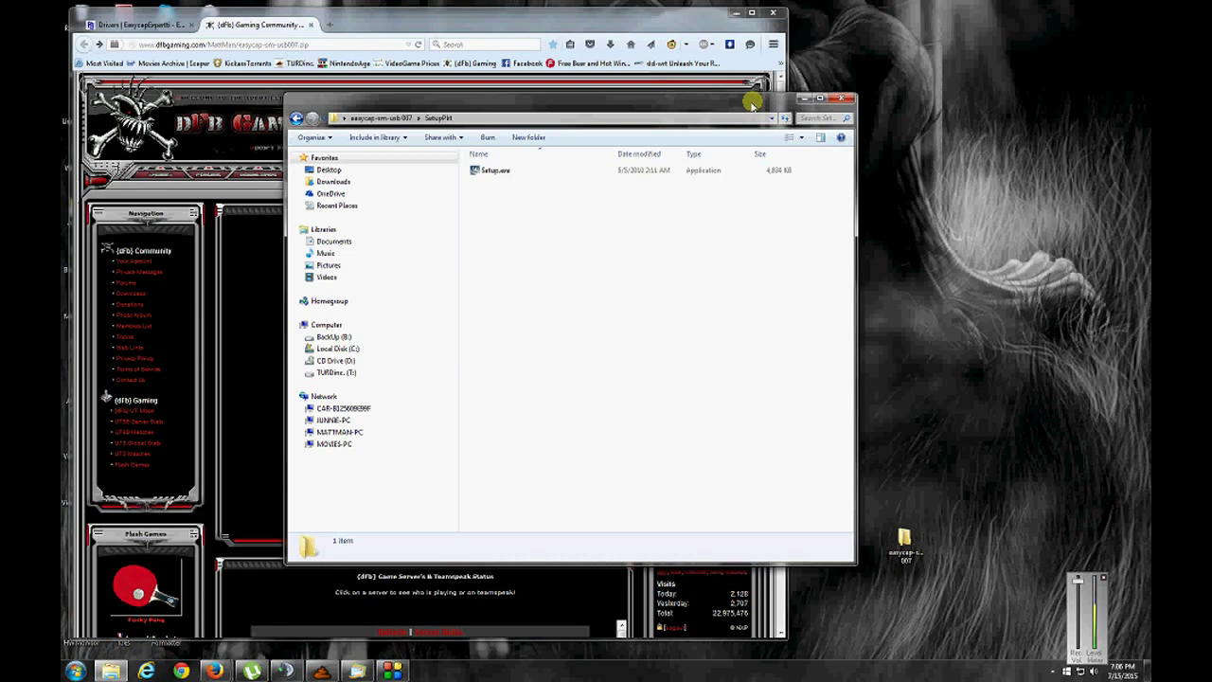
{"action": "left_click", "coordinate": [841, 99]}
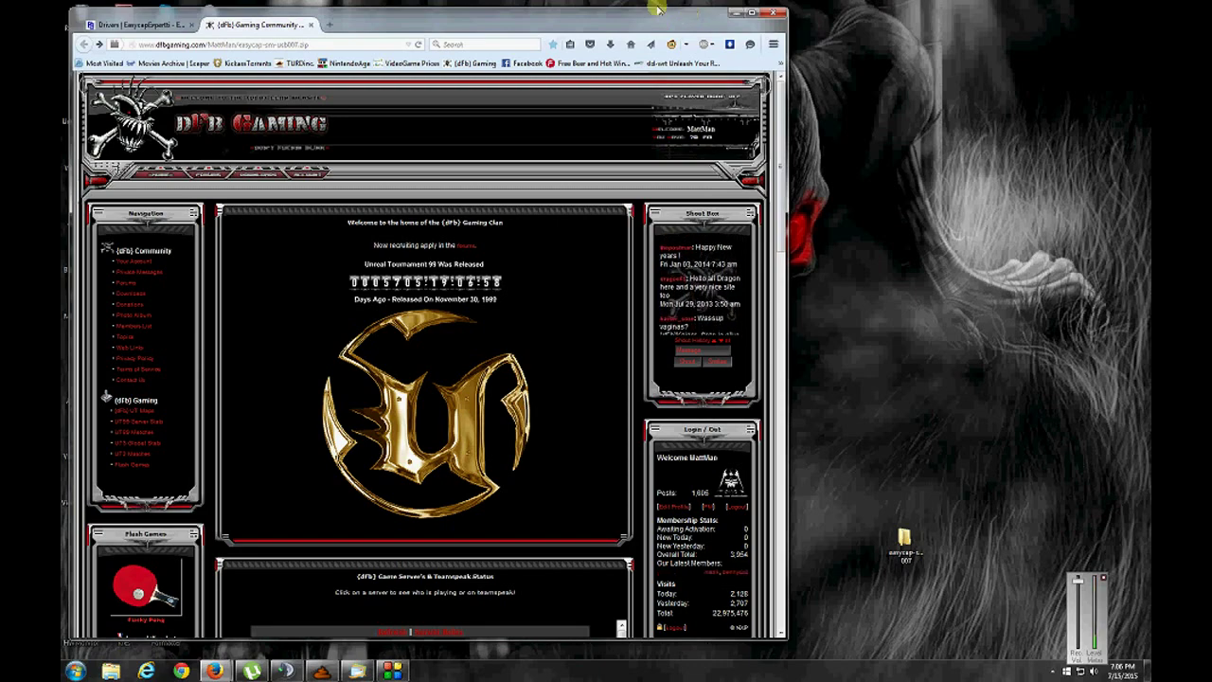
Reposition the Firefox window to uncover the desktop and return to the EasyCapExpert drivers page.
{"action": "mouse_move", "coordinate": [433, 13]}
{"action": "left_mouse_down"}
{"action": "mouse_move", "coordinate": [482, 19]}
{"action": "mouse_move", "coordinate": [436, 29]}
{"action": "left_mouse_up"}
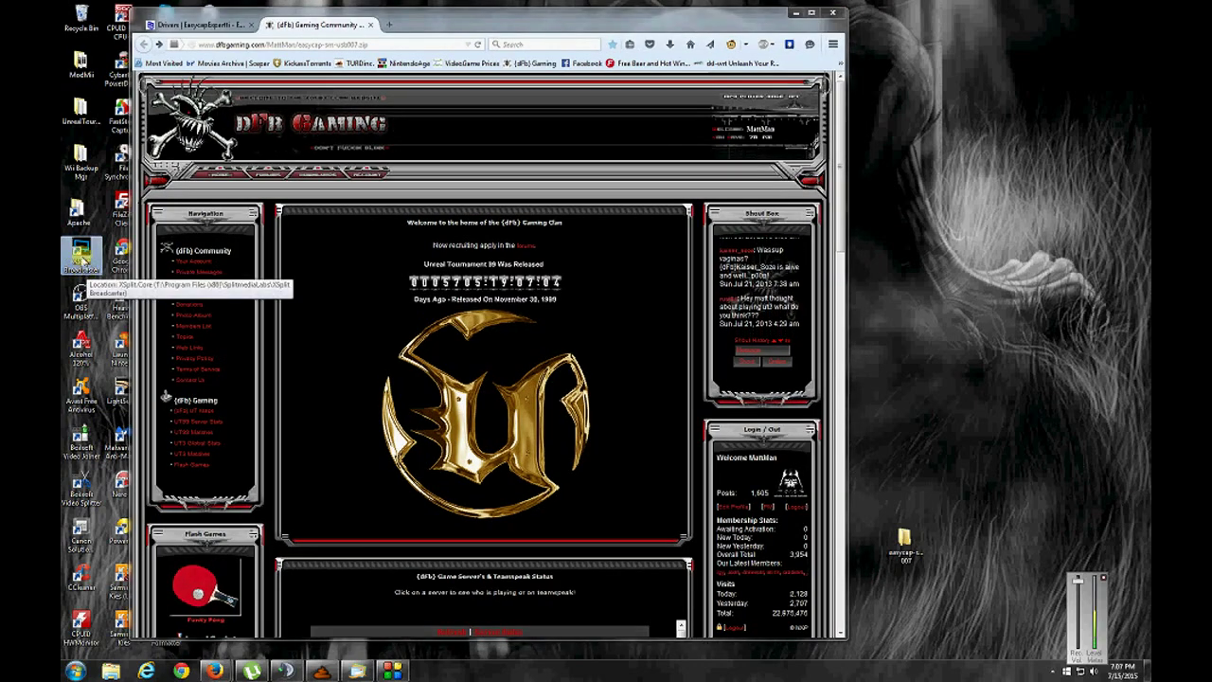
{"action": "left_click", "coordinate": [81, 261]}
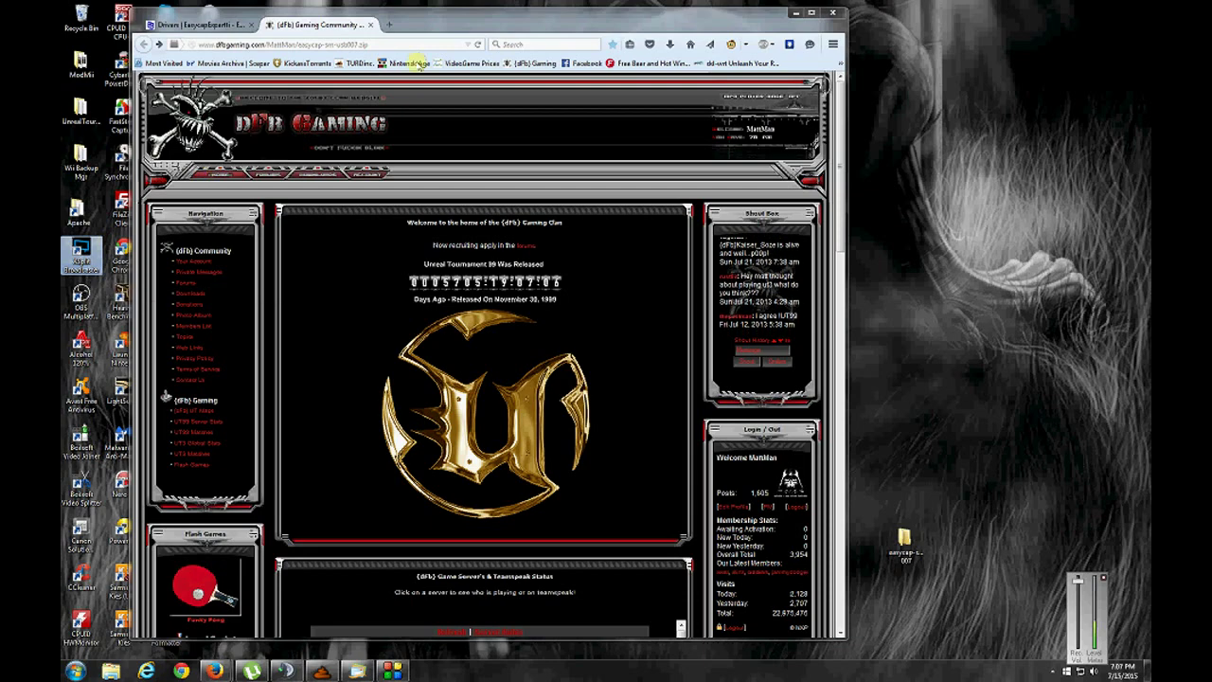
{"action": "left_click_drag", "start_coordinate": [486, 22], "coordinate": [600, 36]}
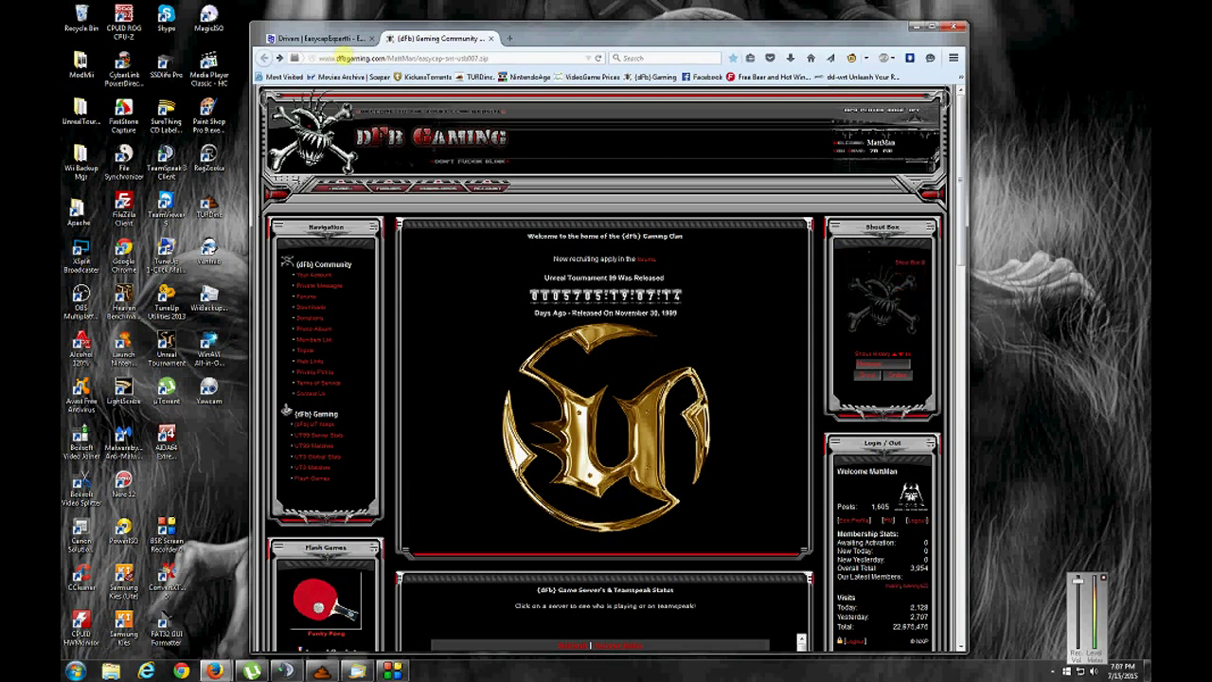
{"action": "left_click", "coordinate": [125, 75]}
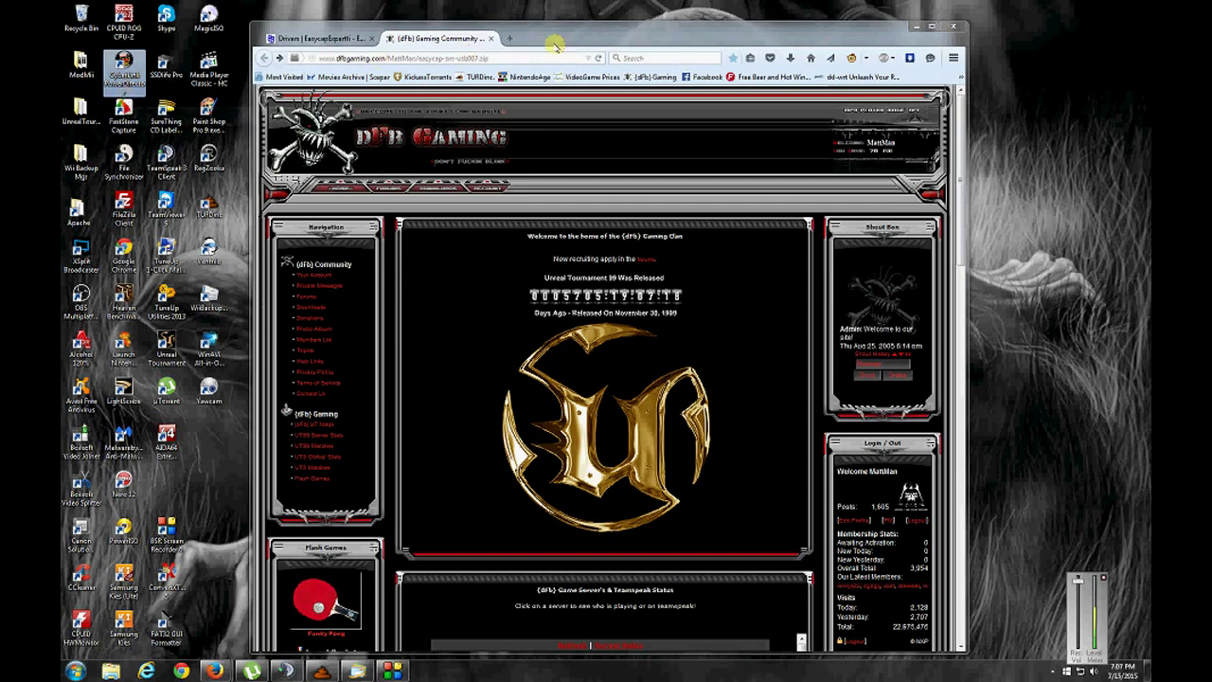
{"action": "left_click_drag", "start_coordinate": [616, 39], "coordinate": [466, 29]}
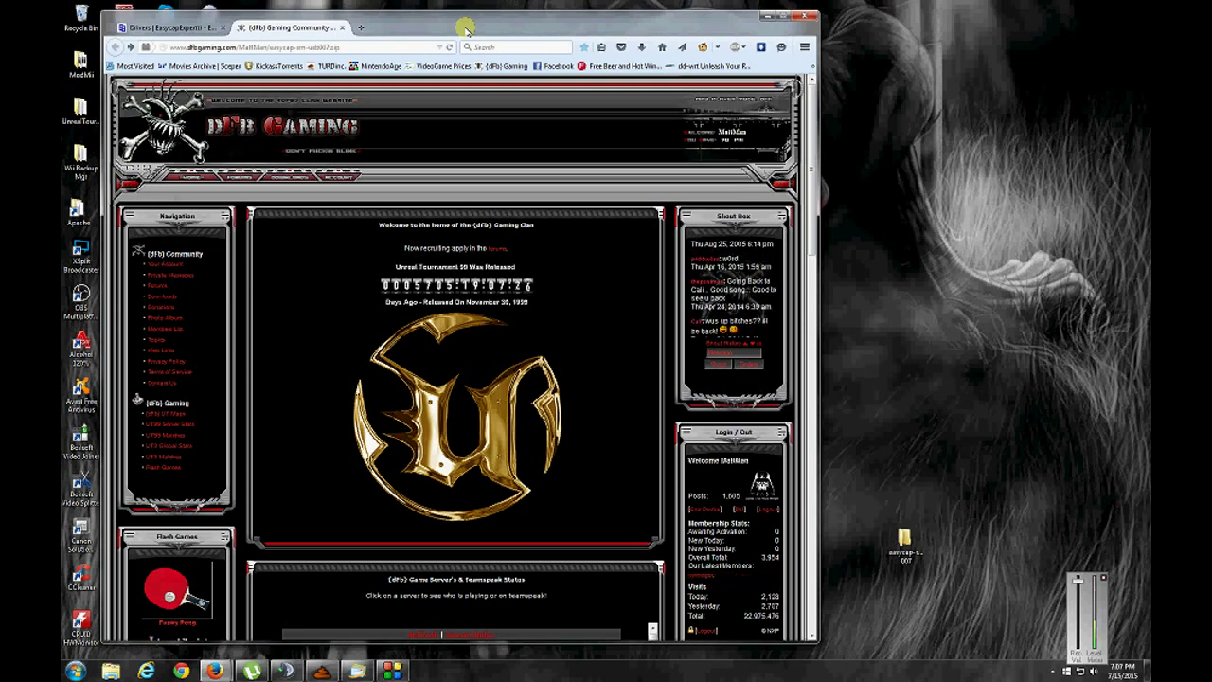
{"action": "left_click_drag", "start_coordinate": [466, 28], "coordinate": [467, 22]}
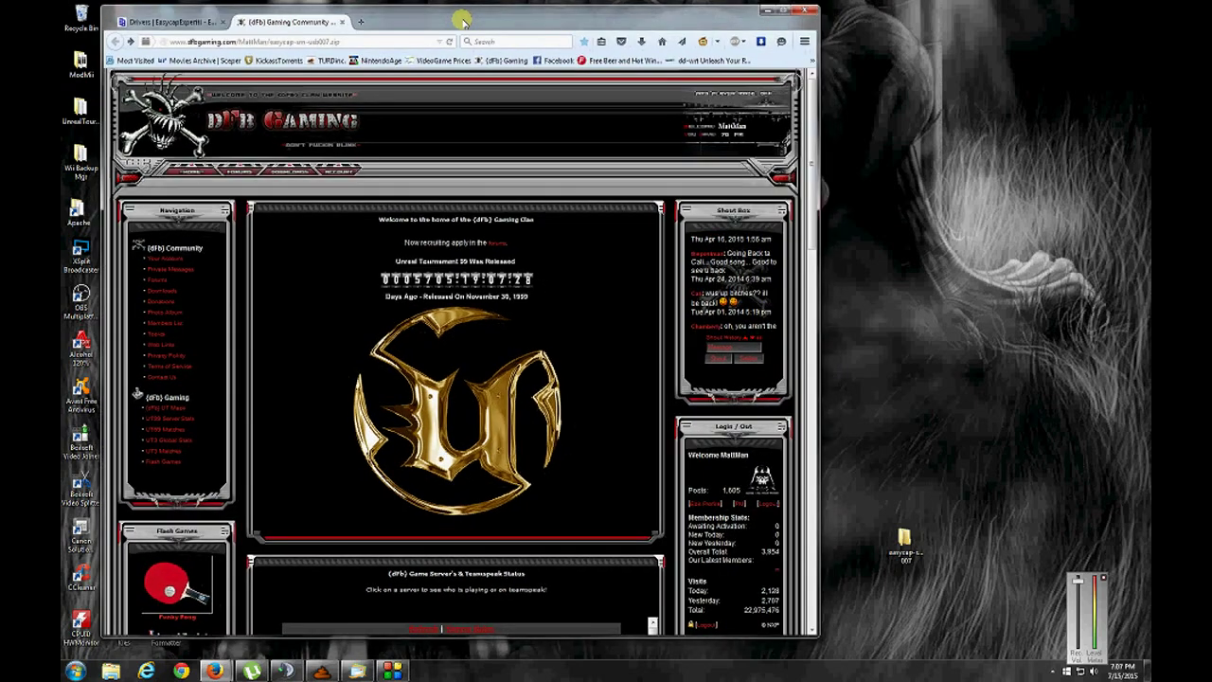
{"action": "left_click", "coordinate": [168, 21]}
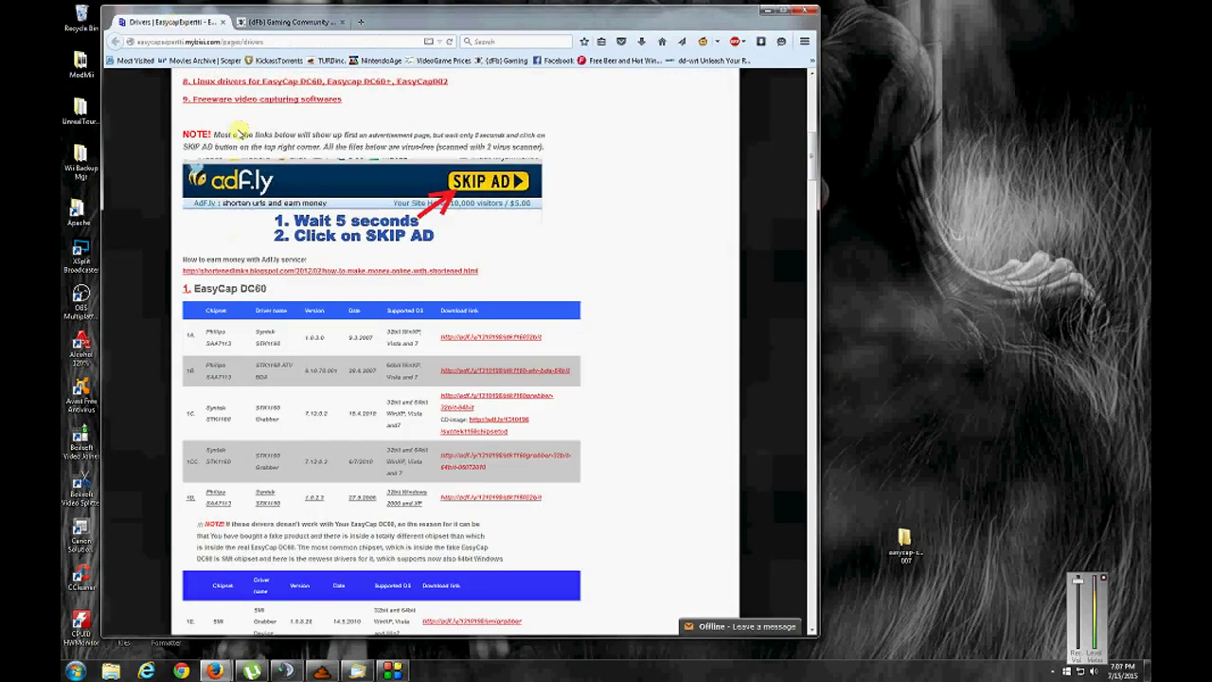